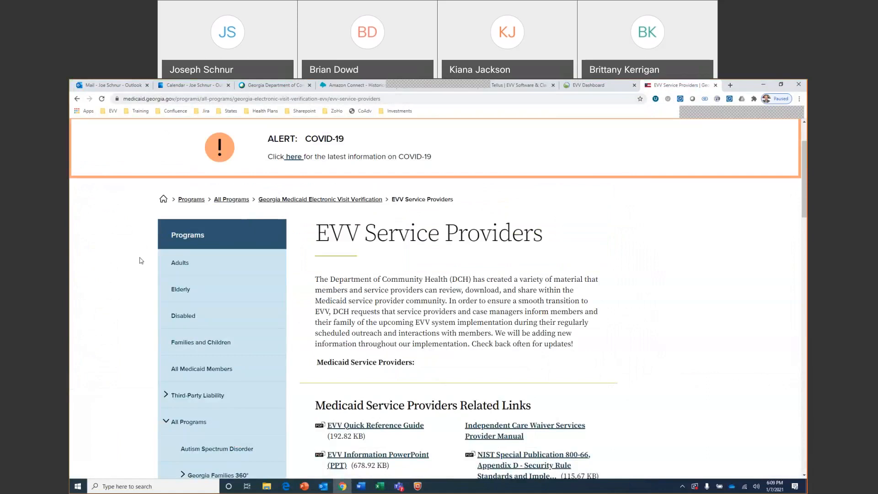
Look through the related links and the webinar and townhall materials on the EVV Service Providers page
scroll(137, 279, down, 2)
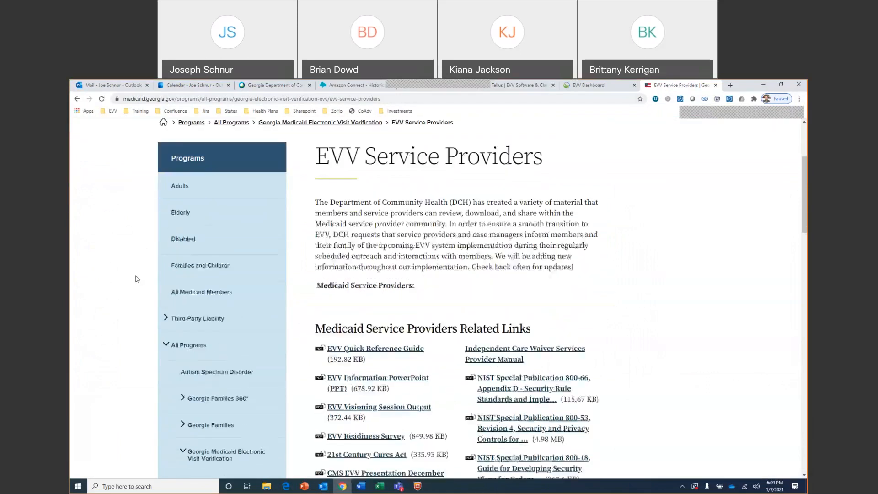
scroll(137, 278, down, 2)
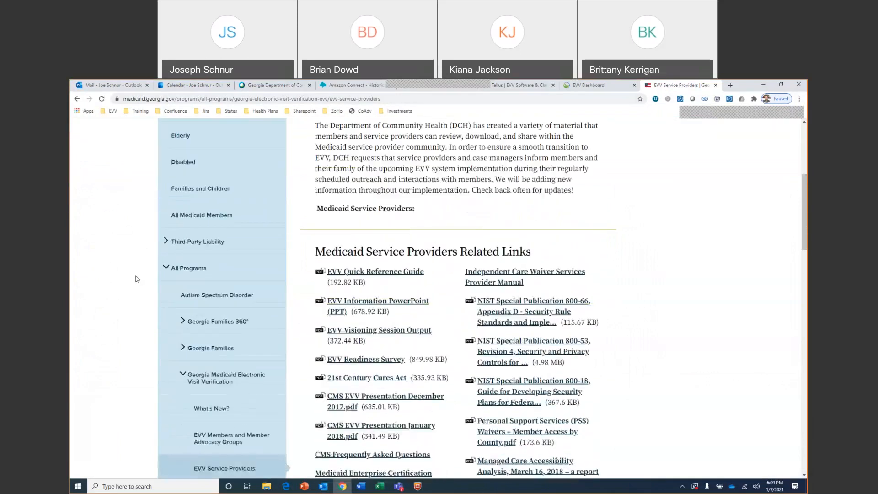
scroll(137, 279, down, 3)
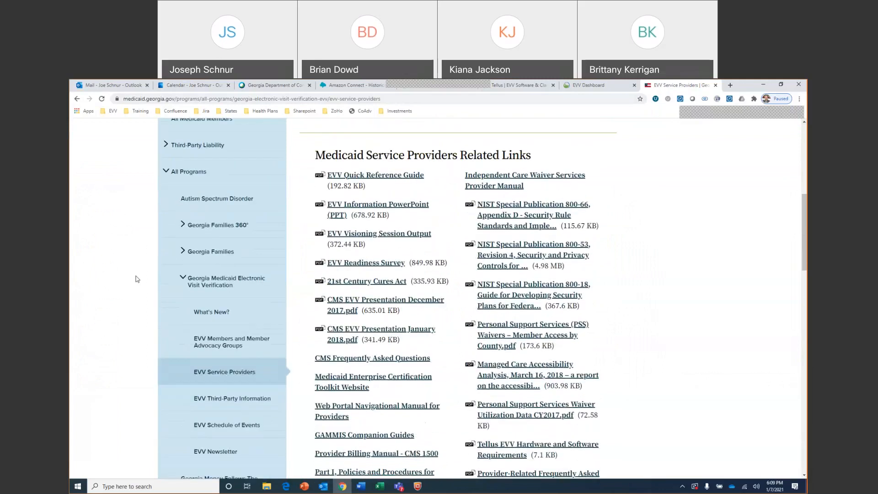
scroll(137, 279, down, 2)
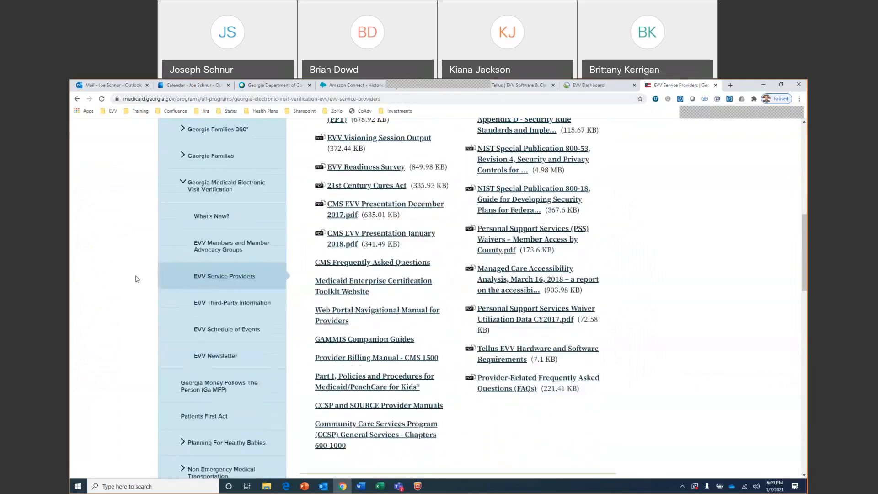
scroll(137, 279, down, 2)
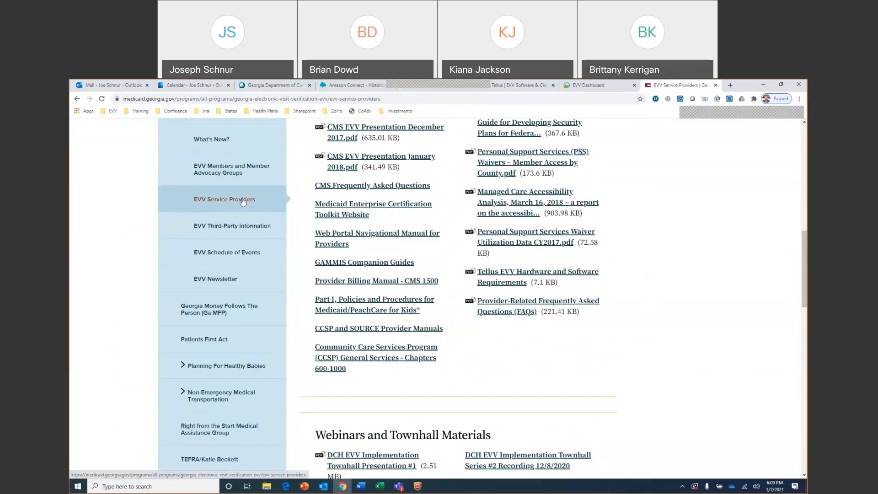
scroll(126, 266, down, 5)
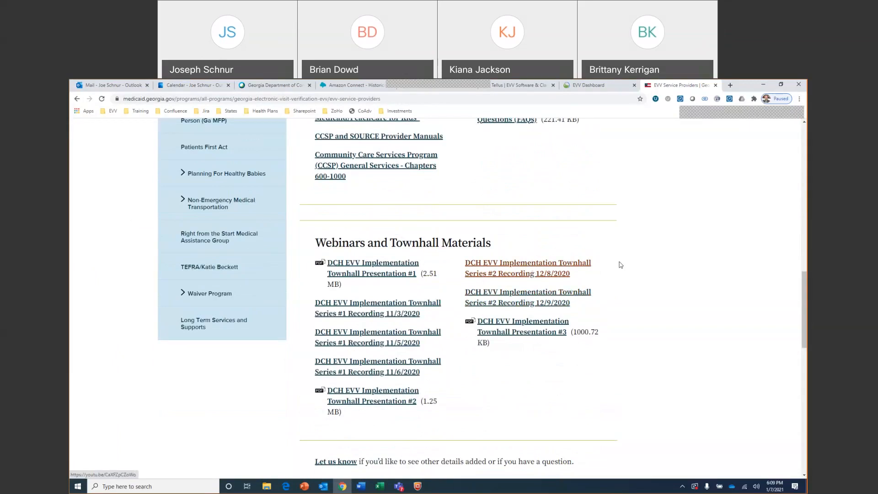
scroll(654, 266, up, 4)
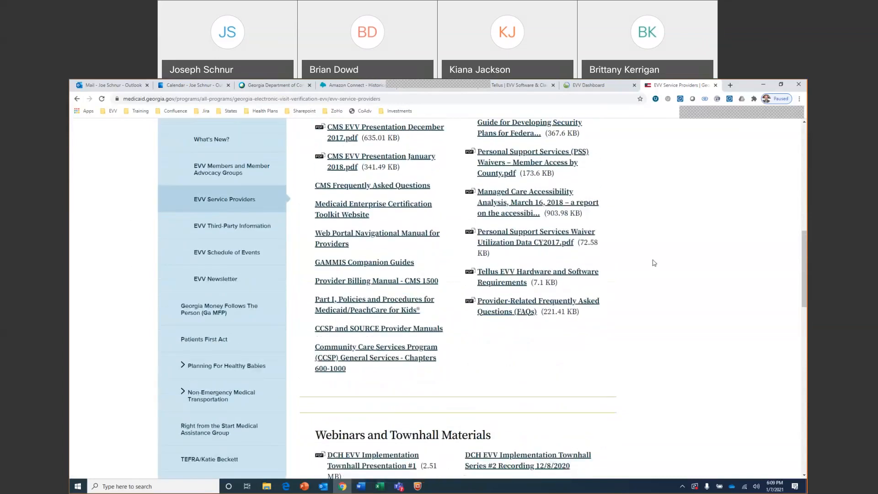
Switch to the Tellus EVV Dashboard, collapse its main menu to icons and expand it again
click(602, 87)
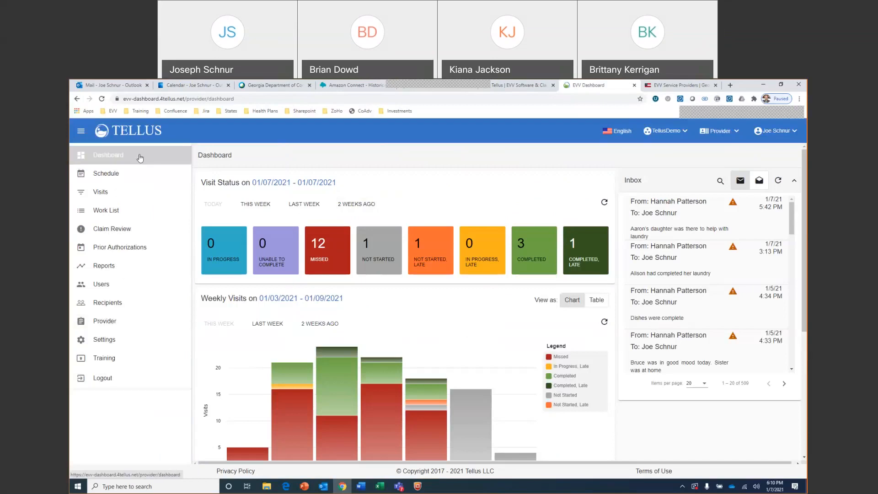
click(80, 133)
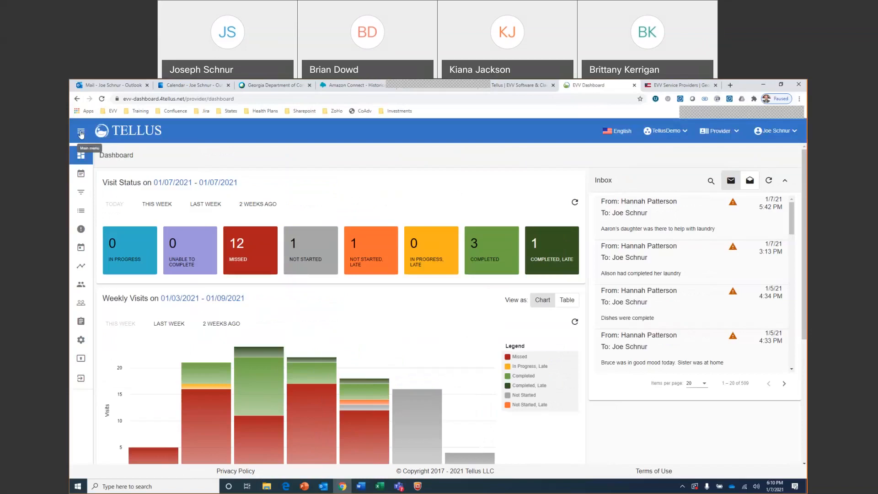
click(81, 133)
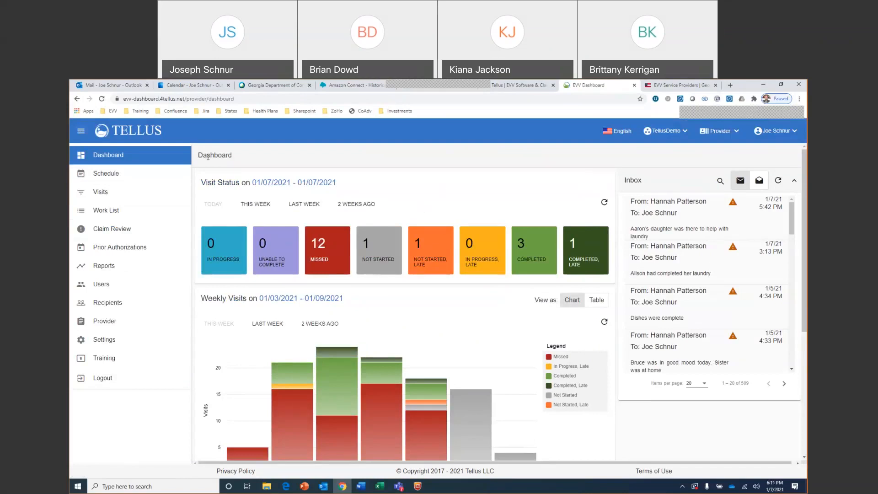
Check the dashboard's visit status for this week and for today, and open the list of today's completed visits
click(169, 164)
click(254, 206)
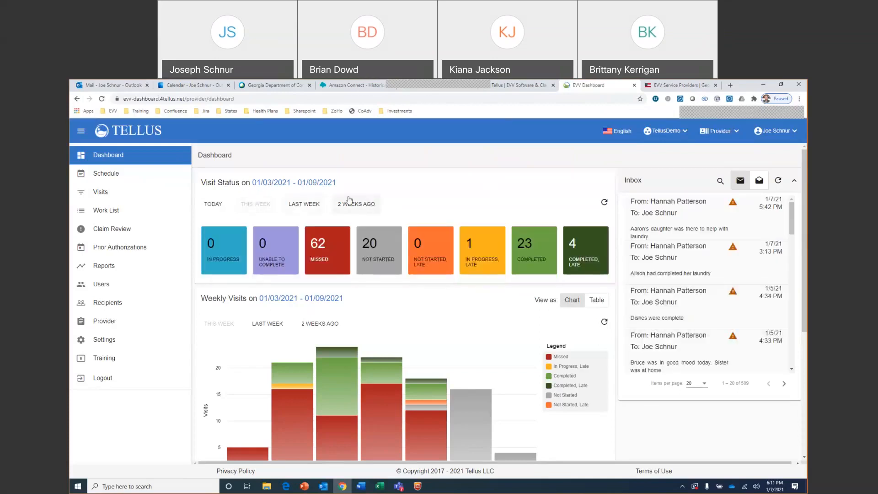
click(212, 205)
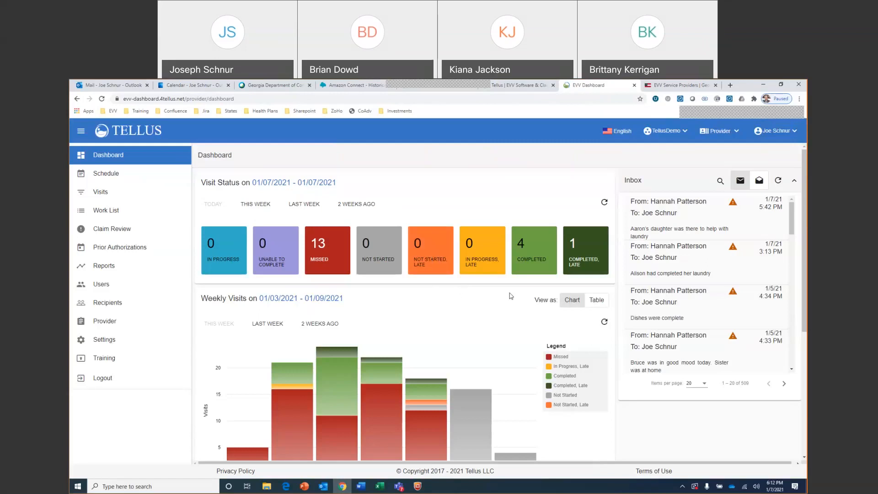
click(532, 256)
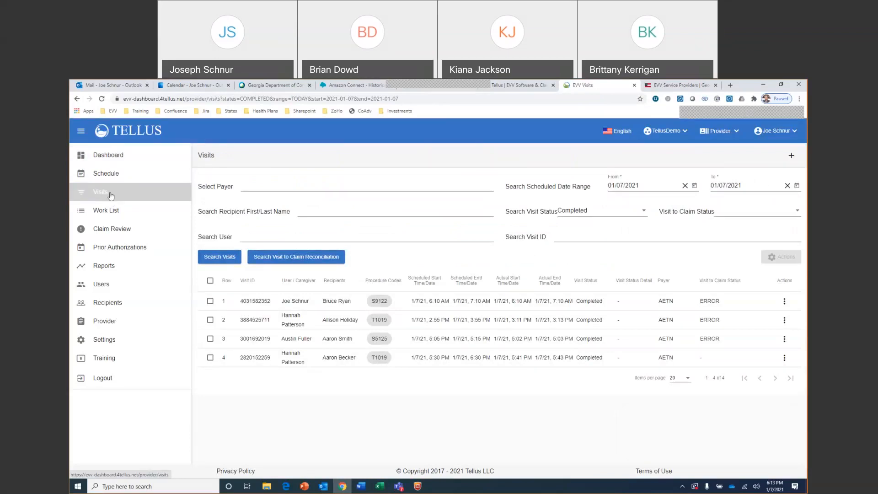
Return to the dashboard and review the weekly visits chart, claims work queue, released claims and claims chart
click(145, 159)
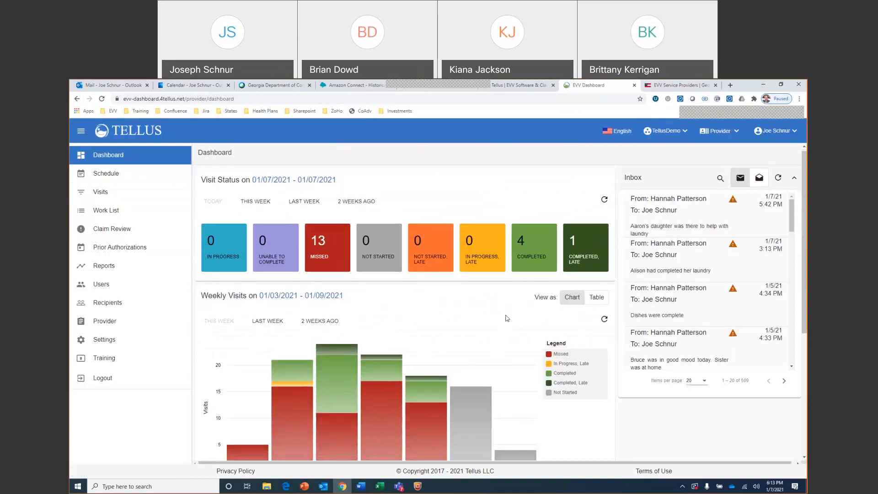
scroll(457, 311, down, 2)
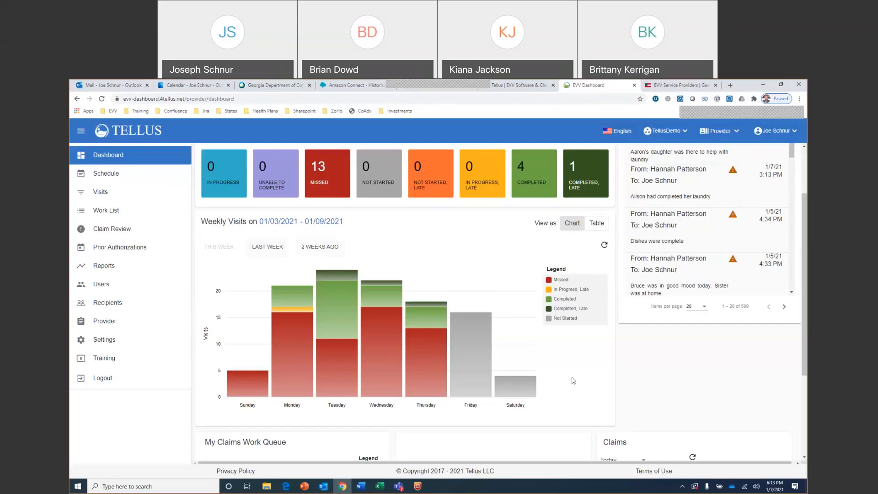
scroll(570, 380, down, 3)
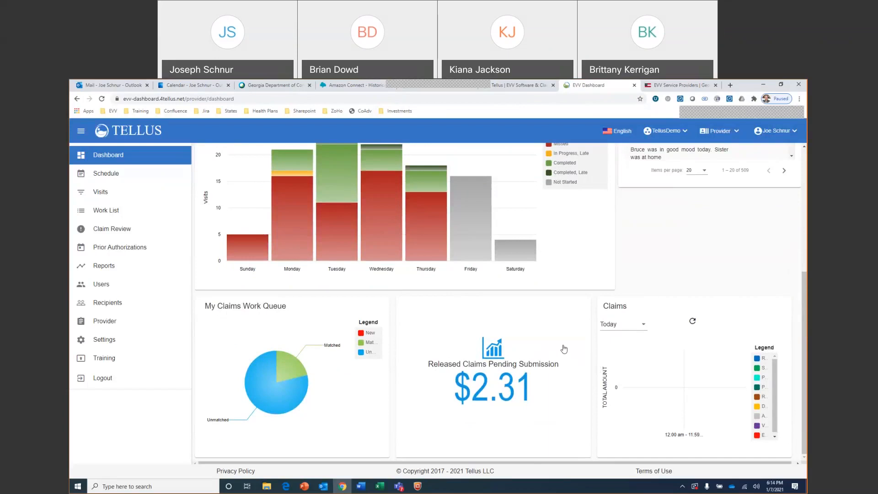
scroll(565, 349, up, 1)
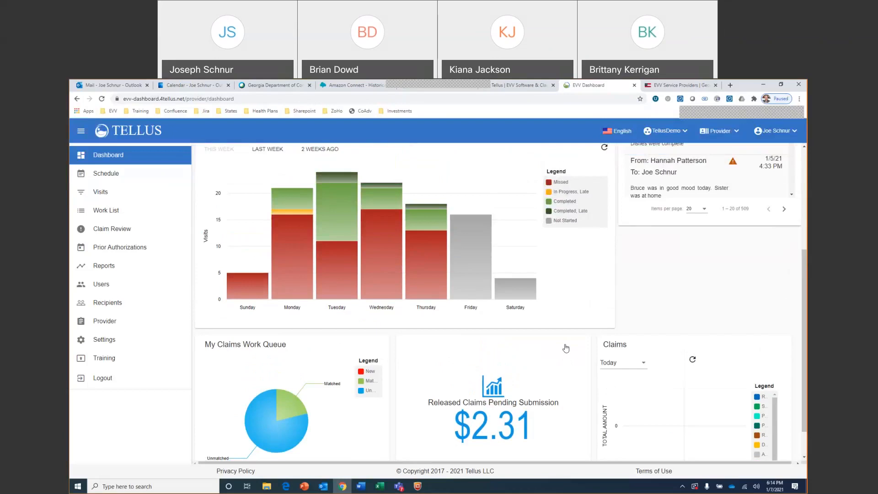
scroll(565, 348, up, 4)
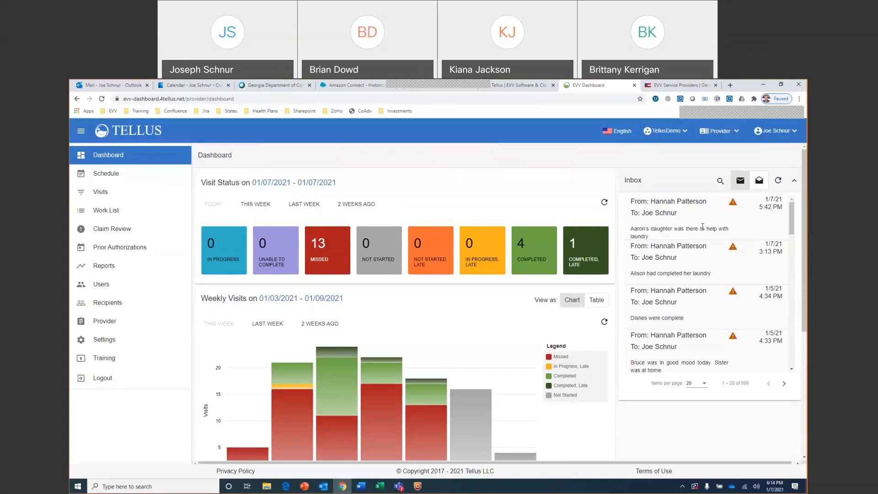
Read the newest message in the dashboard inbox and close it
click(676, 225)
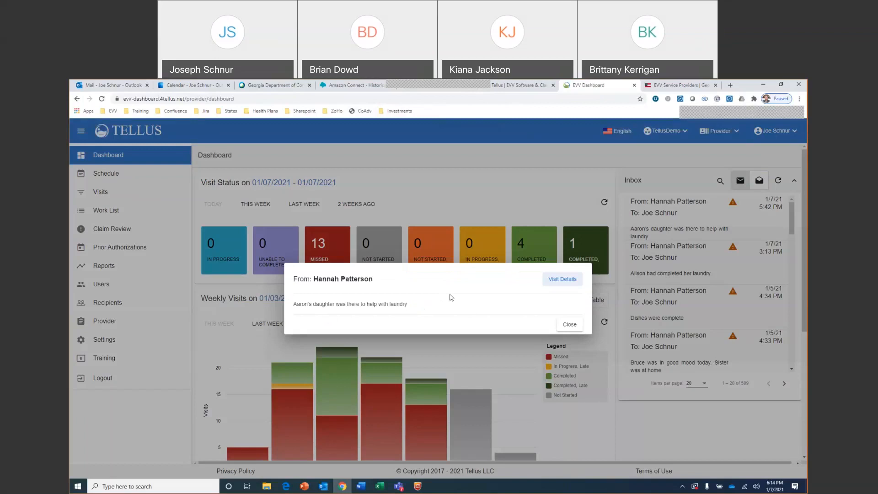
click(569, 325)
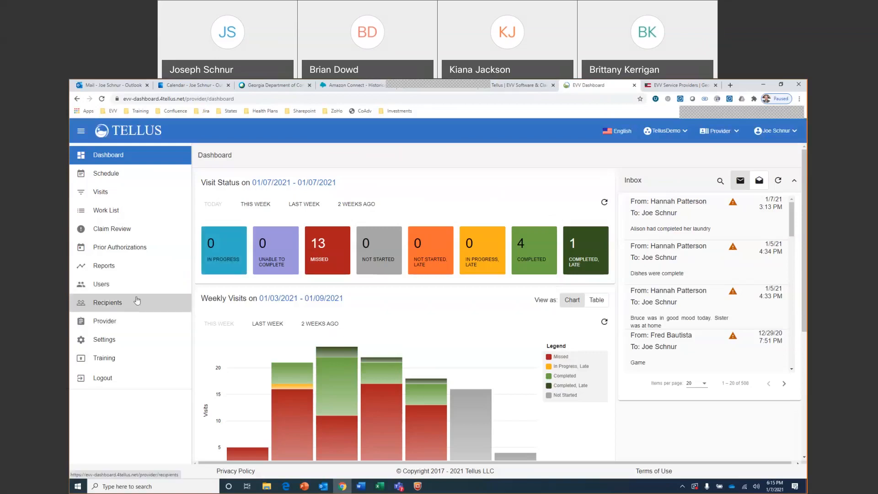
Open the recipients list and look through its entries and search fields
click(129, 307)
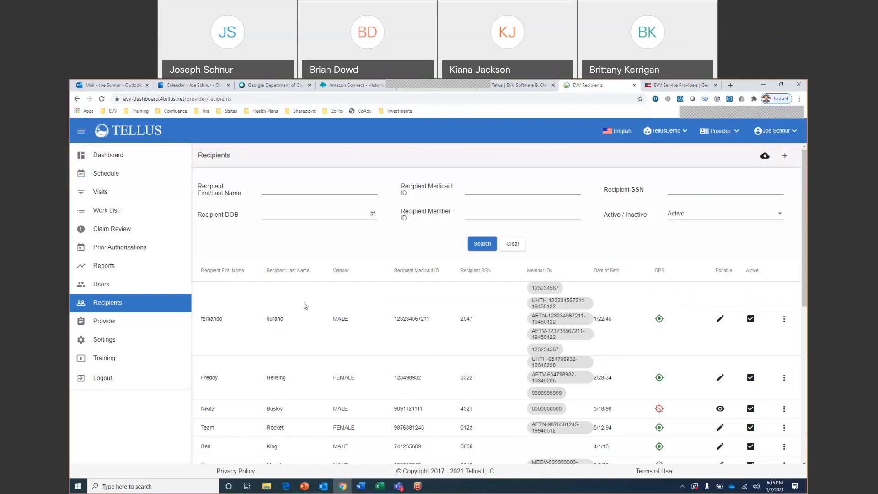
scroll(305, 306, down, 3)
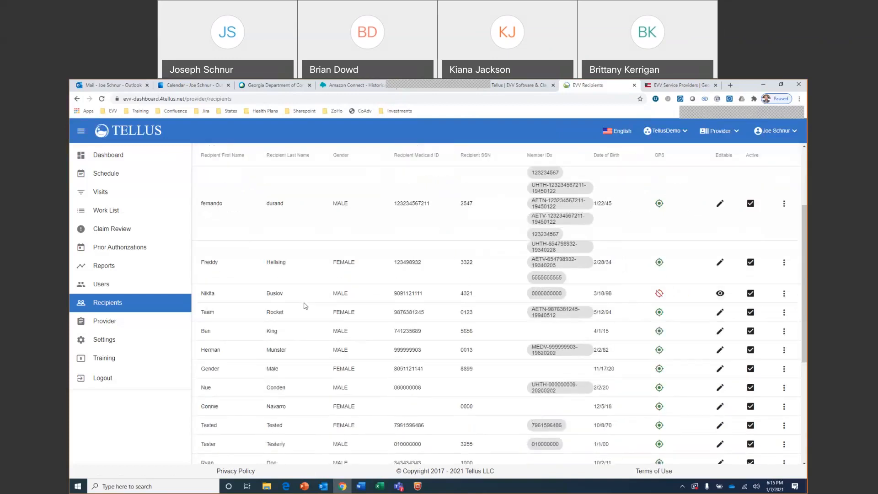
scroll(305, 306, up, 3)
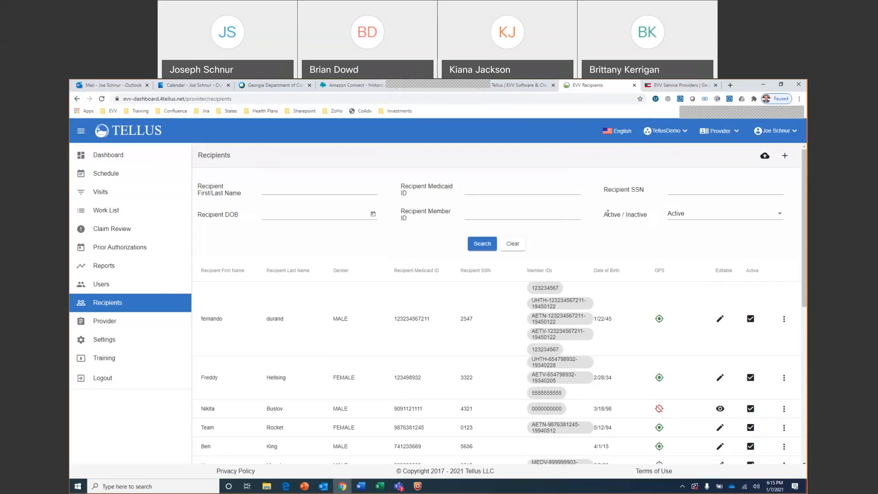
Open the users list and search it for the signed-in user's full name
click(142, 287)
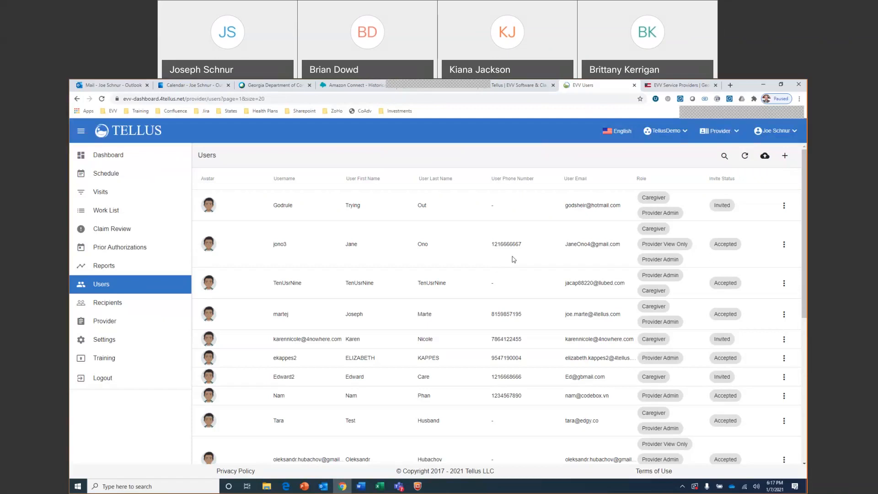
click(720, 157)
text(joe schnur)
key(Return)
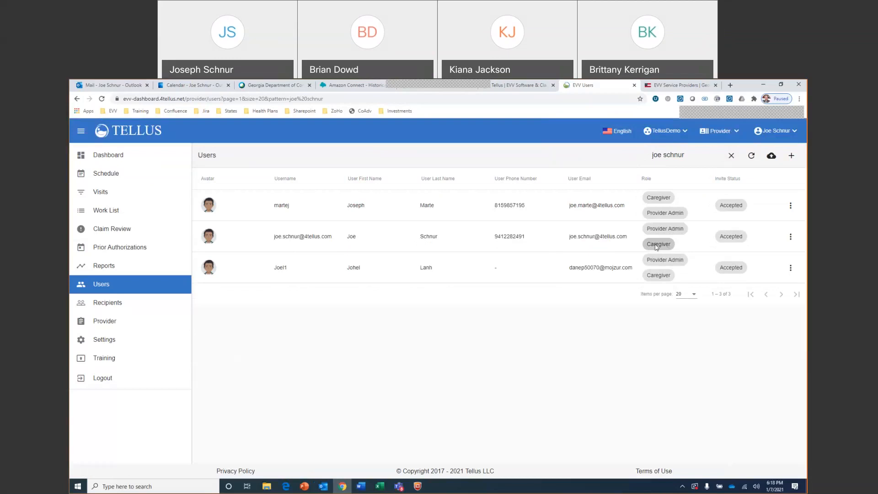
View the details of the user whose full name matches the search, look over the Edit User form and cancel it
click(791, 237)
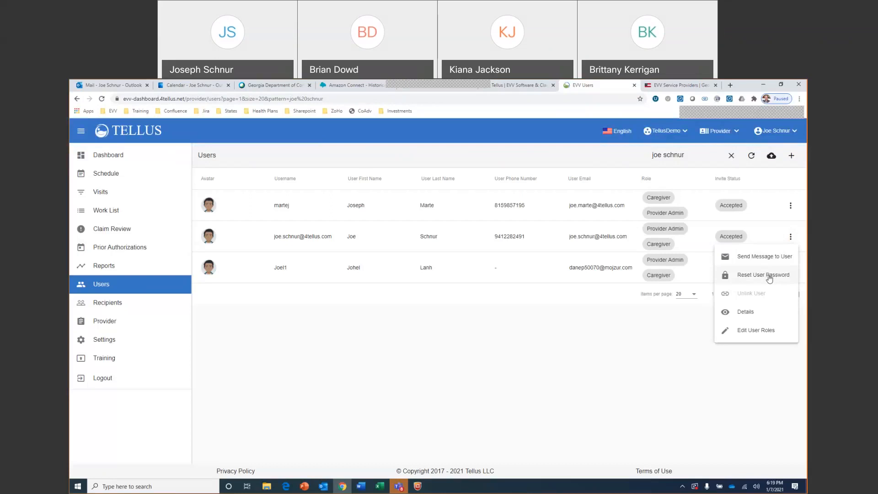
click(741, 314)
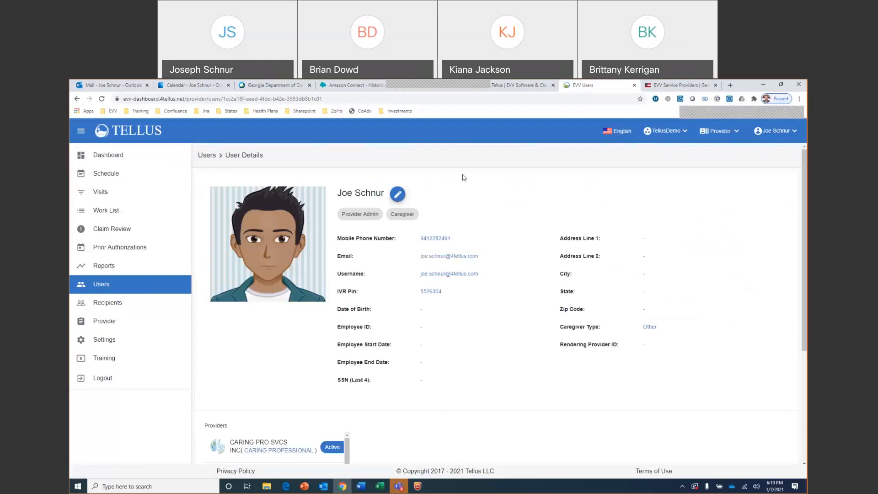
click(398, 196)
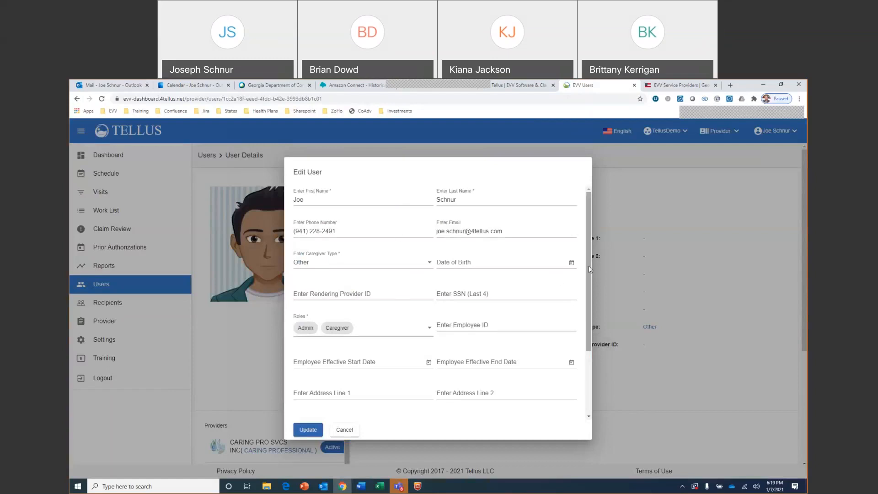
mouse_move(589, 267)
mouse_down()
mouse_move(595, 322)
mouse_move(591, 258)
mouse_up()
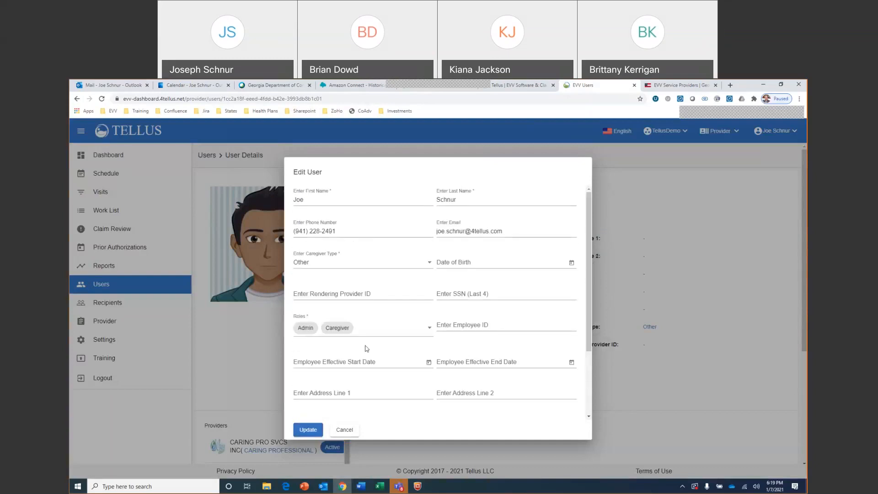
click(345, 430)
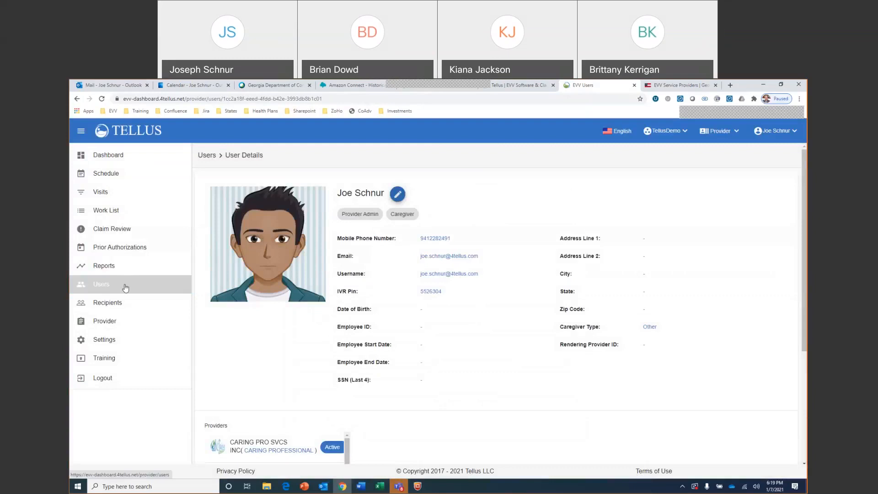
Search the recipients by last name and open the record whose last name matches for editing
click(131, 306)
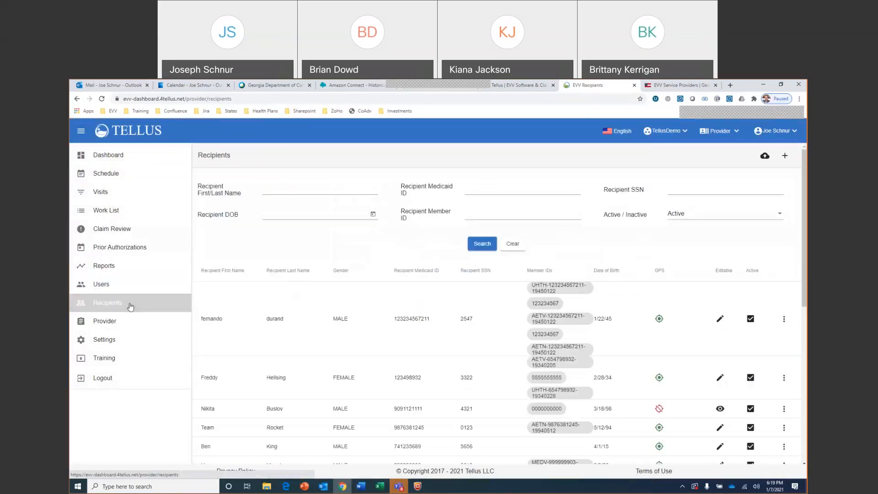
click(305, 187)
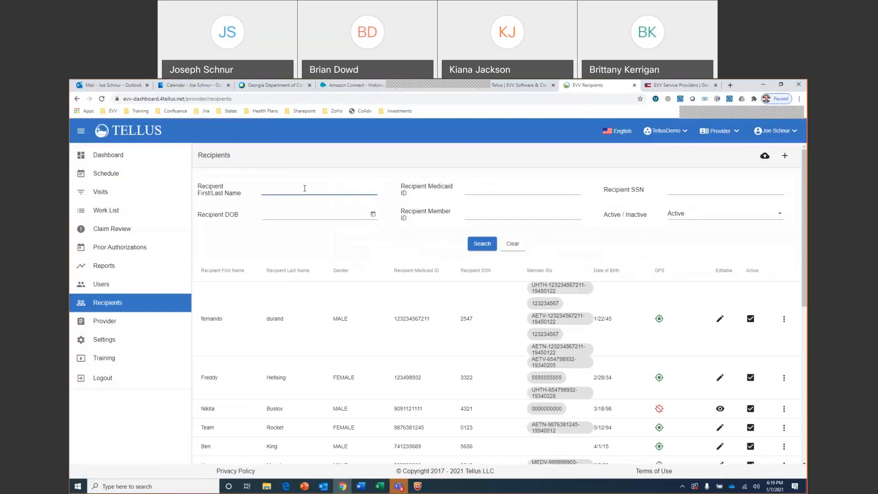
text(ryan)
click(475, 238)
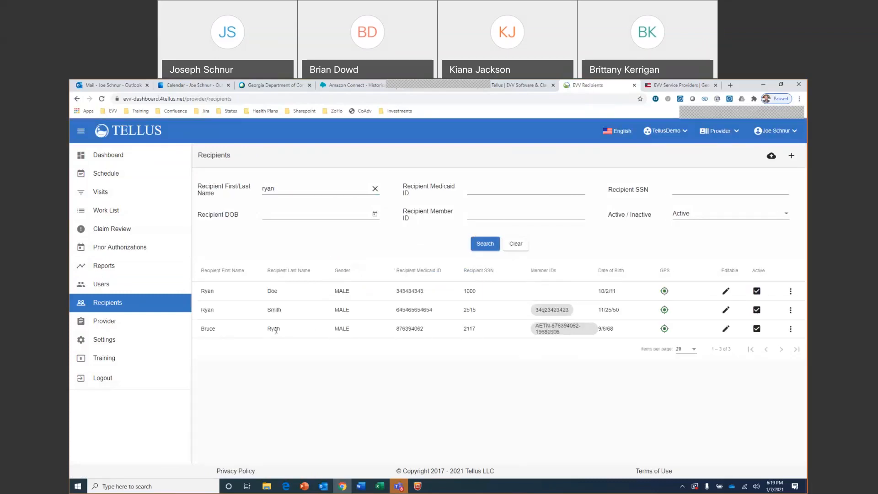
click(790, 329)
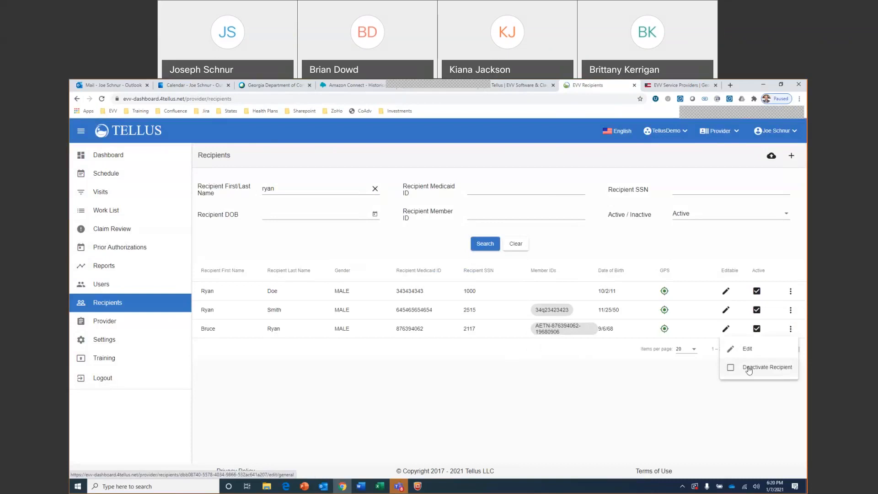
click(749, 350)
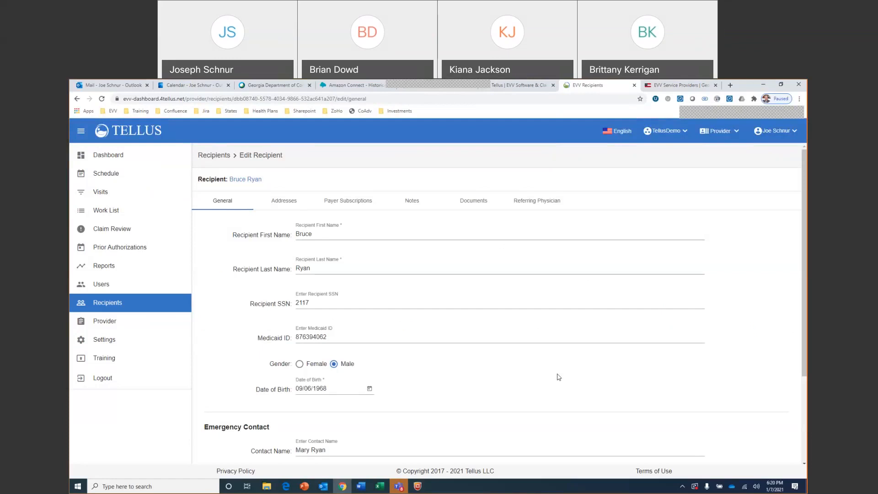
Look over the recipient's general details and emergency contact, and view the recipient's saved addresses
scroll(508, 351, down, 2)
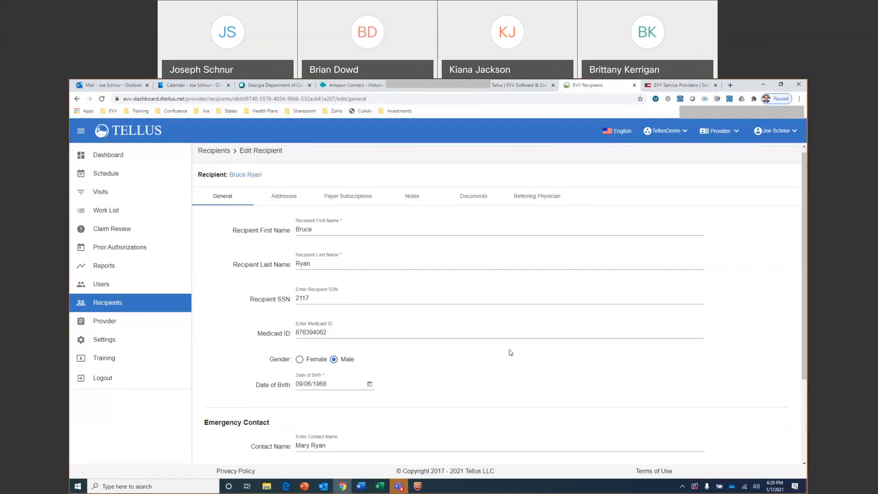
scroll(510, 350, down, 1)
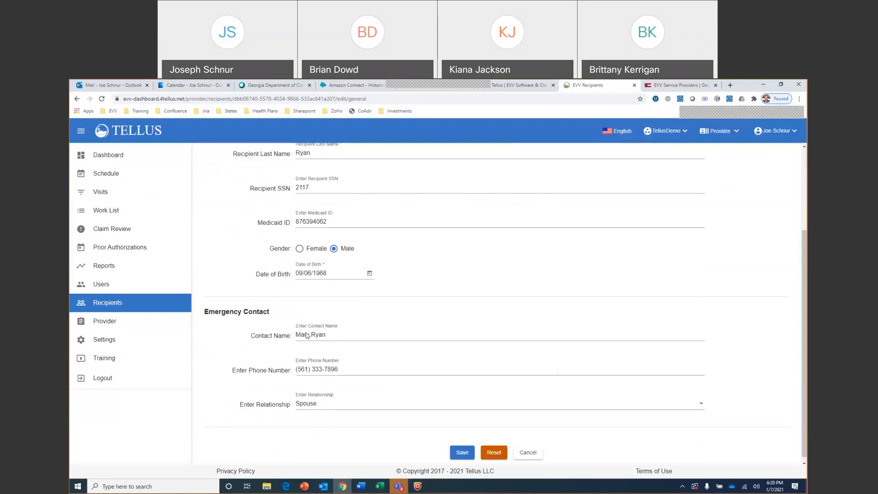
scroll(396, 358, up, 3)
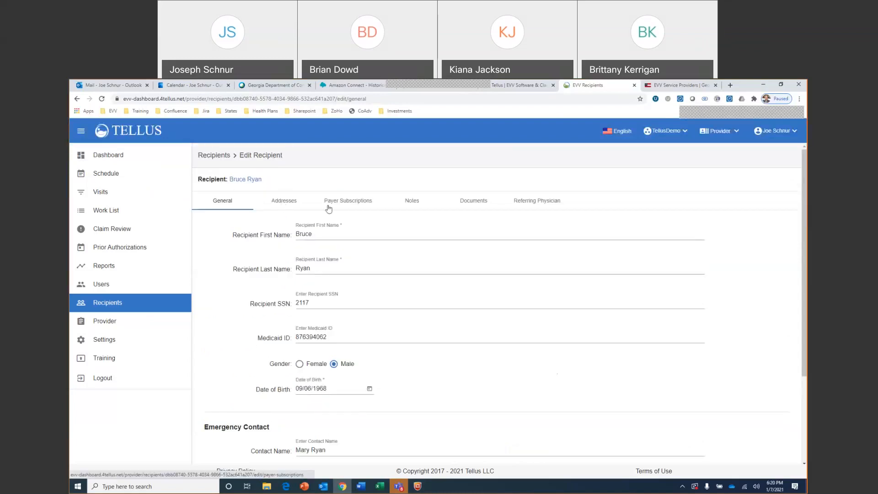
click(283, 202)
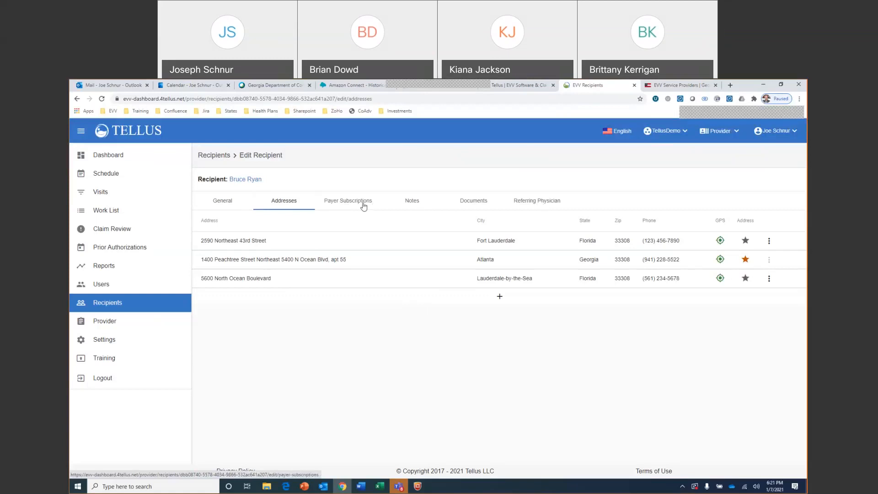
View the recipient's notes, documents and referring physician, and return to the recipients list
click(416, 205)
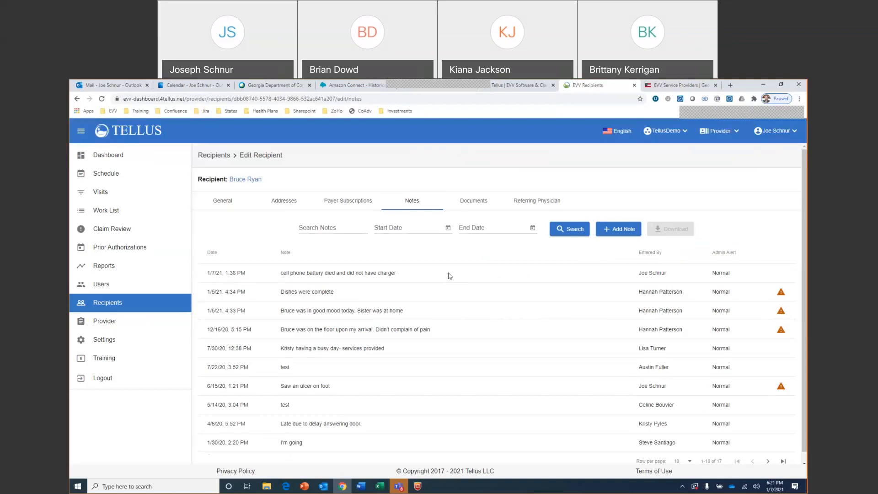
click(477, 205)
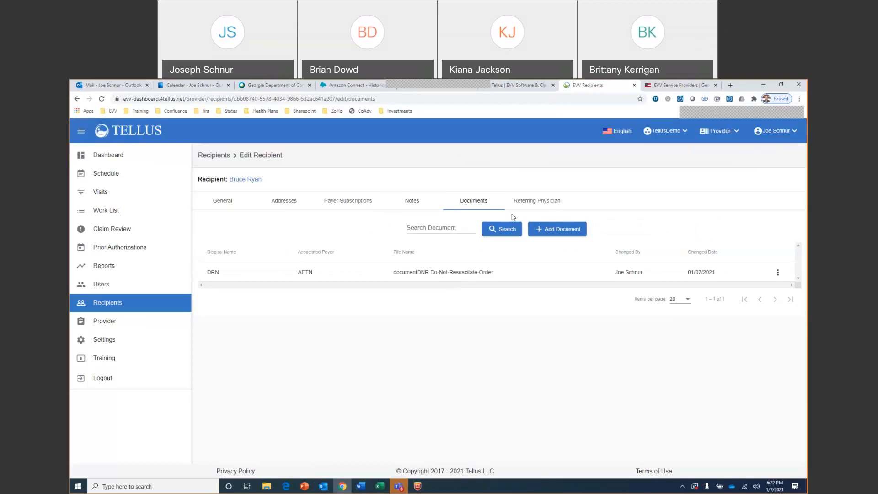
click(534, 203)
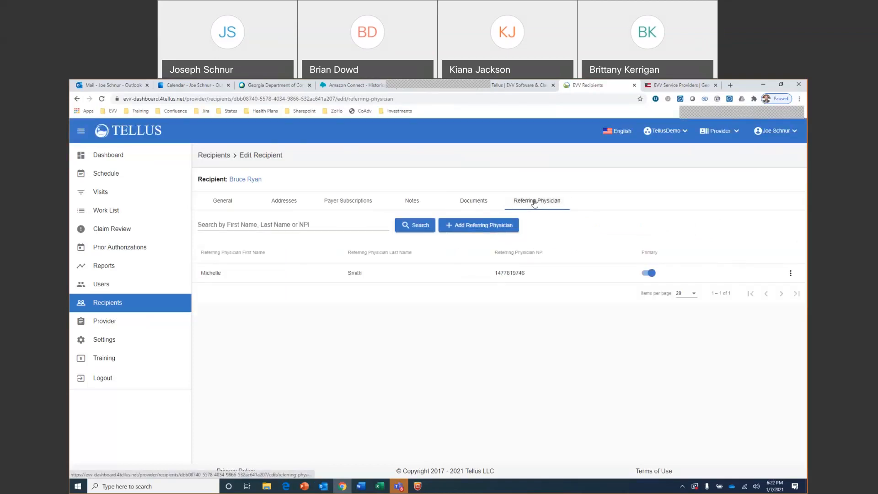
click(219, 205)
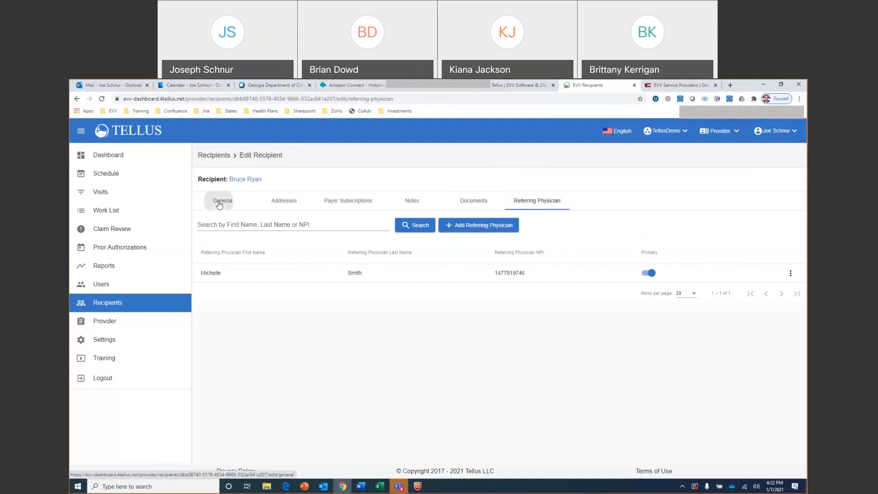
click(135, 304)
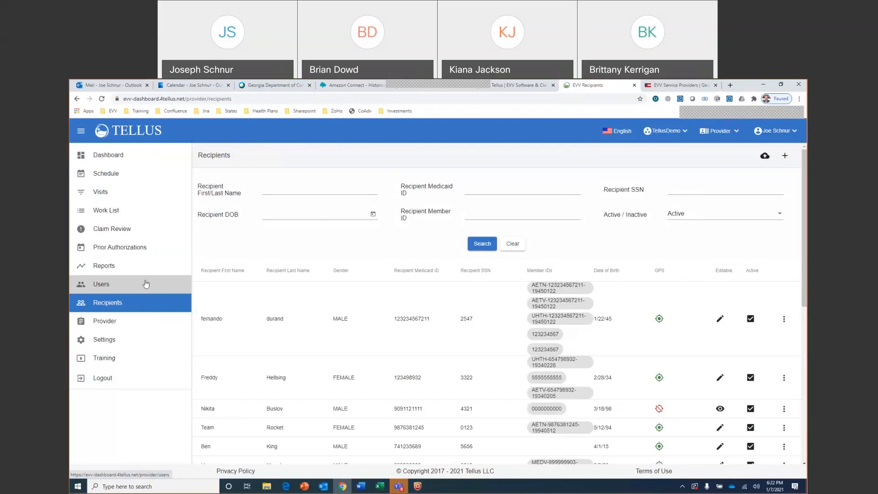
Open the schedule, filter it to the signed-in user and look through that user's visits for Jan 07 2021
click(122, 178)
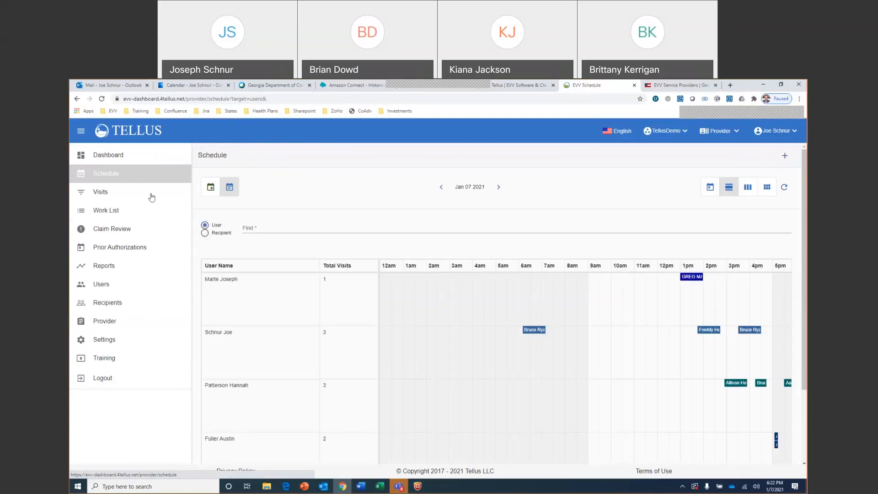
click(303, 228)
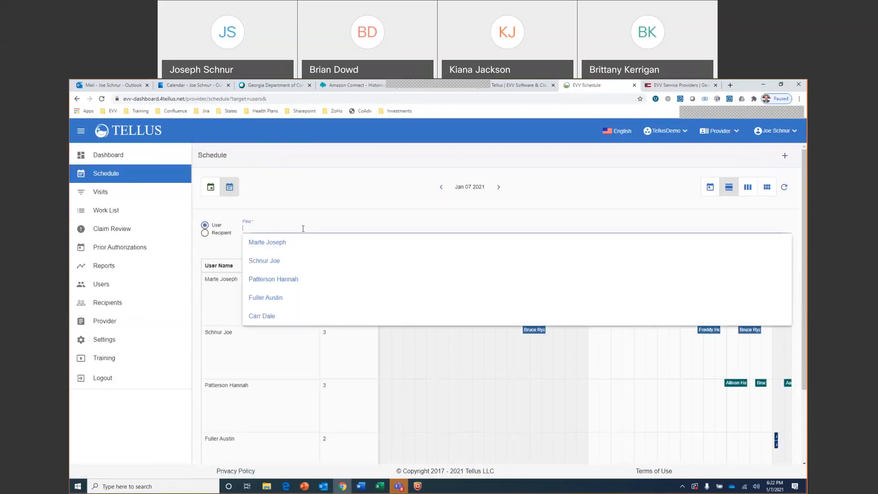
click(278, 263)
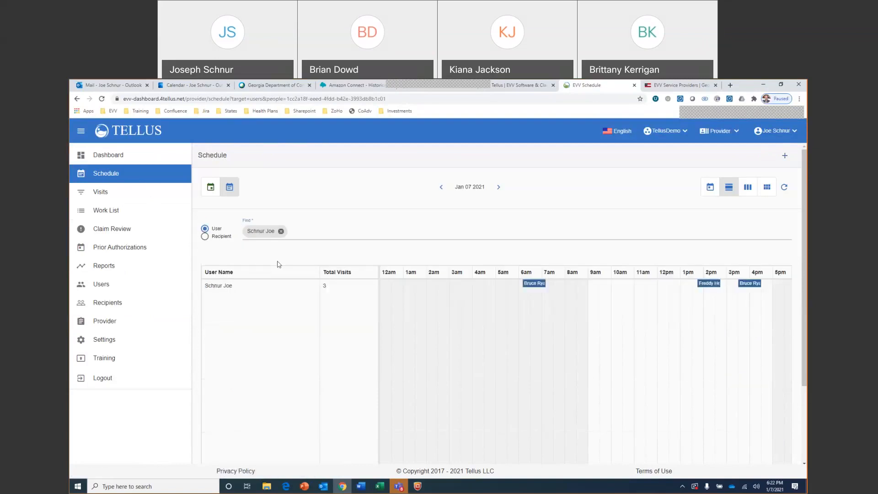
scroll(482, 429, down, 3)
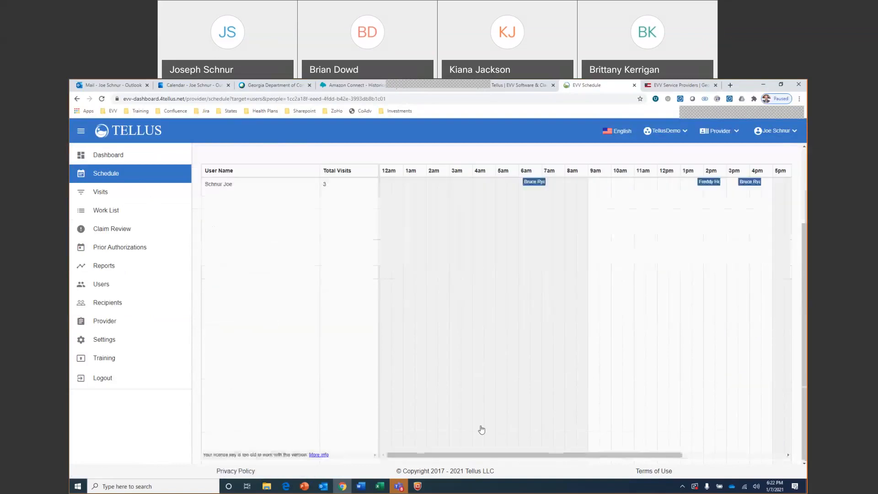
drag(484, 455, 503, 456)
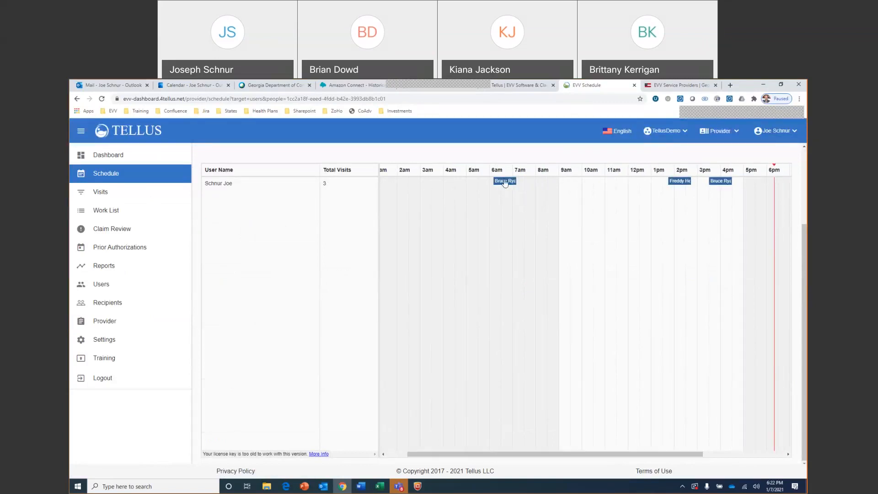
drag(475, 456, 537, 429)
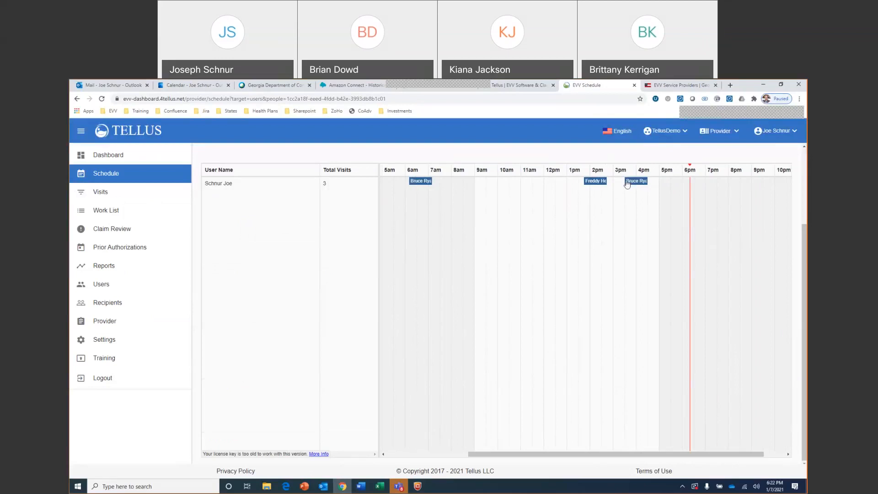
scroll(557, 339, up, 2)
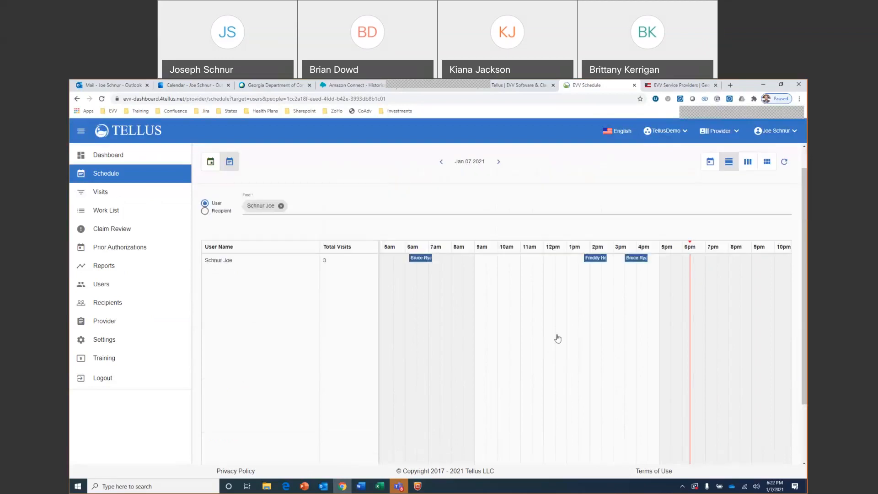
scroll(557, 339, up, 1)
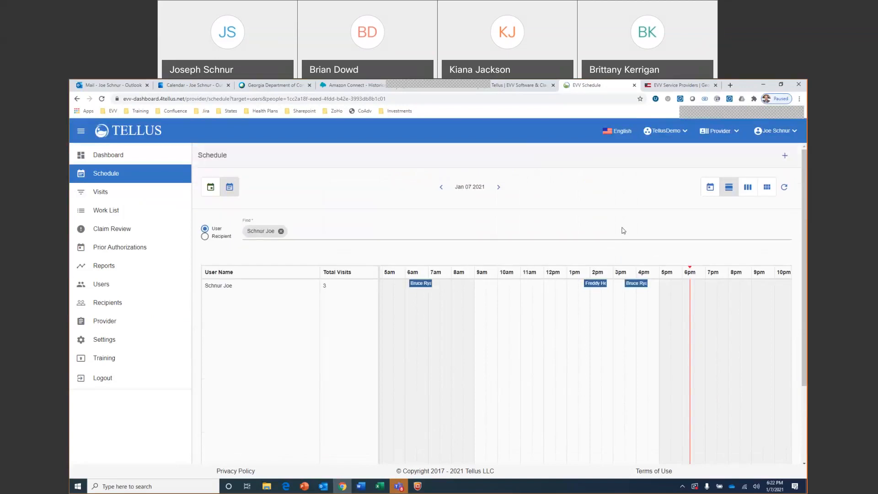
Start a new visit from the schedule and find its recipient with the same person whose record was reviewed
click(785, 156)
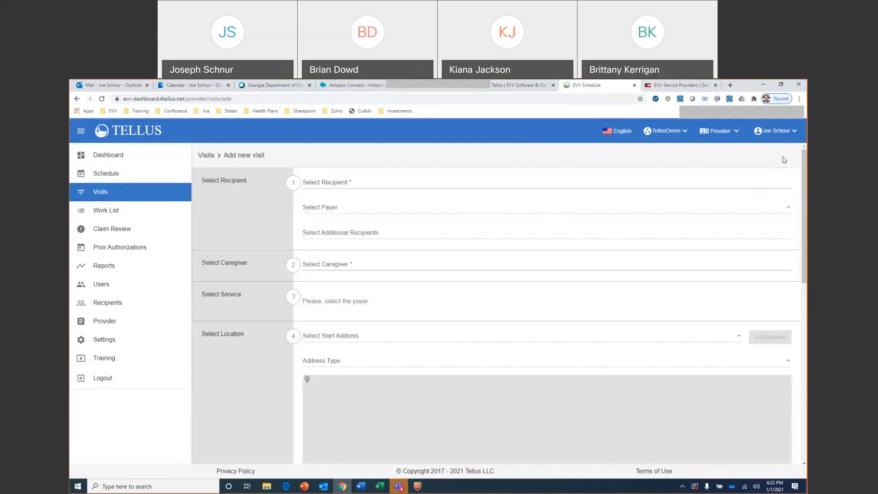
click(414, 181)
text(rya)
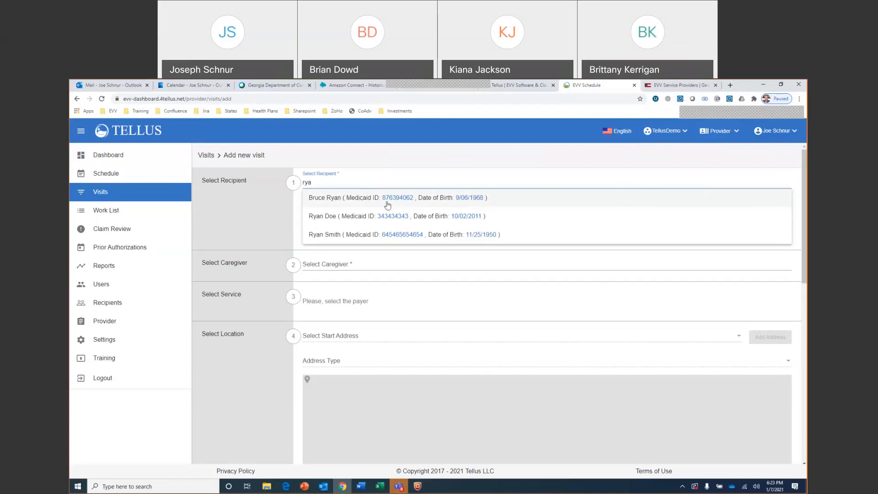
click(331, 201)
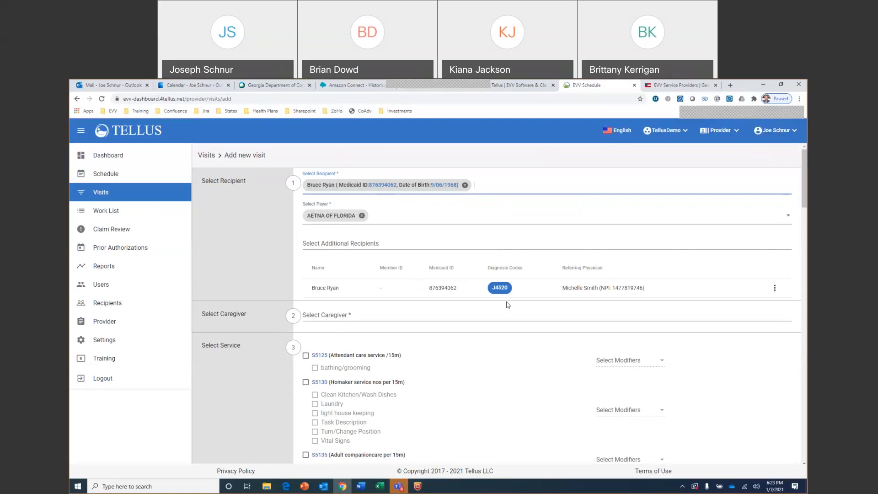
Assign the signed-in user as the visit's caregiver and select service S5125 (Attendant care service /15m) with its bathing/grooming task
mouse_move(506, 289)
click(398, 315)
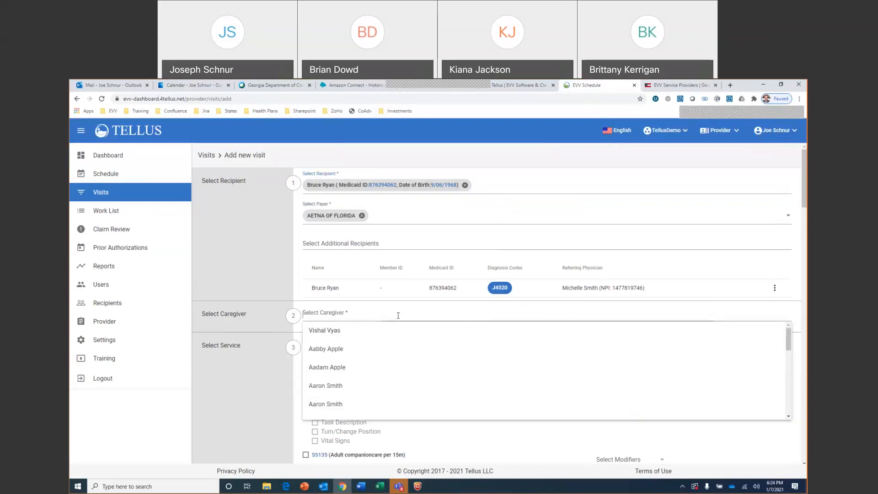
text(joe)
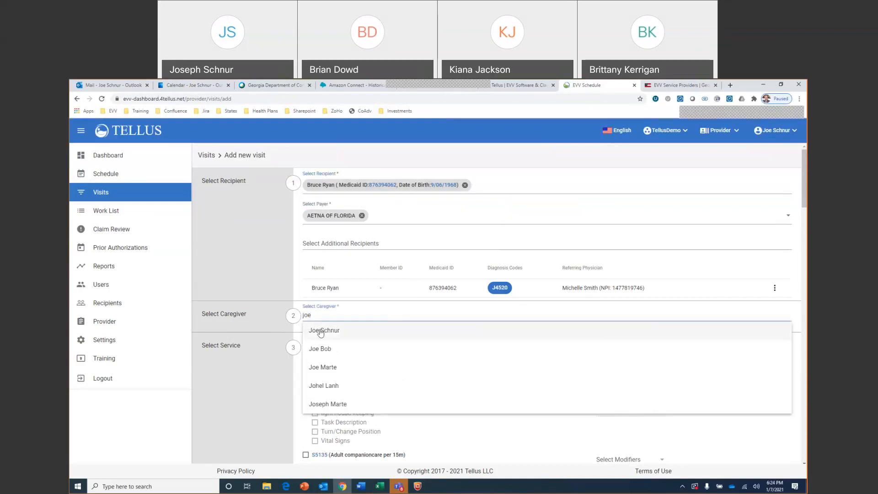
click(321, 331)
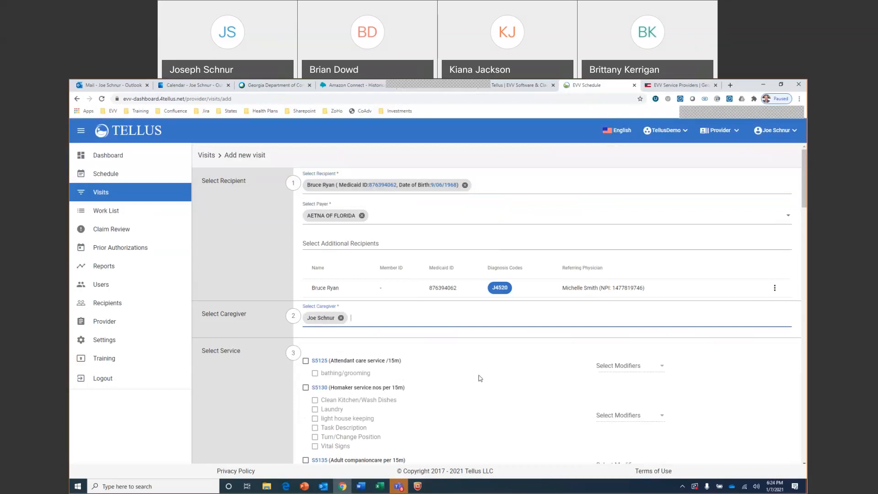
click(306, 361)
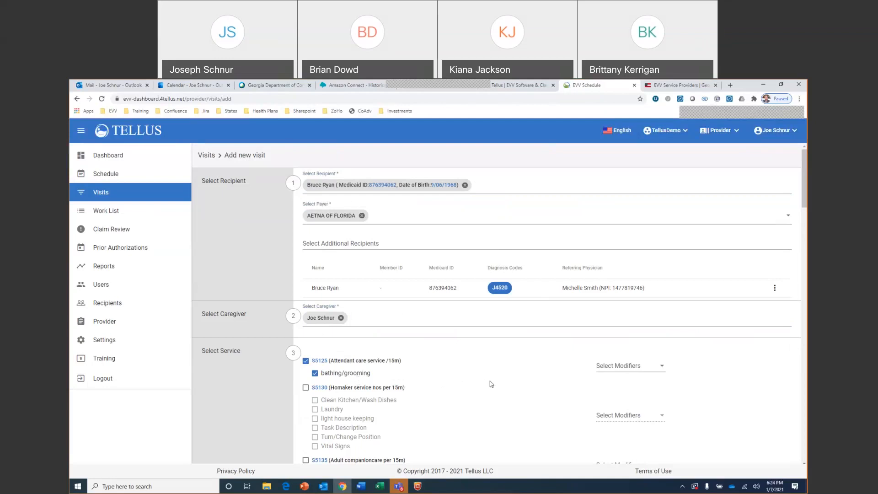
Look through the service codes available for the visit and the tasks listed under each
scroll(490, 383, down, 3)
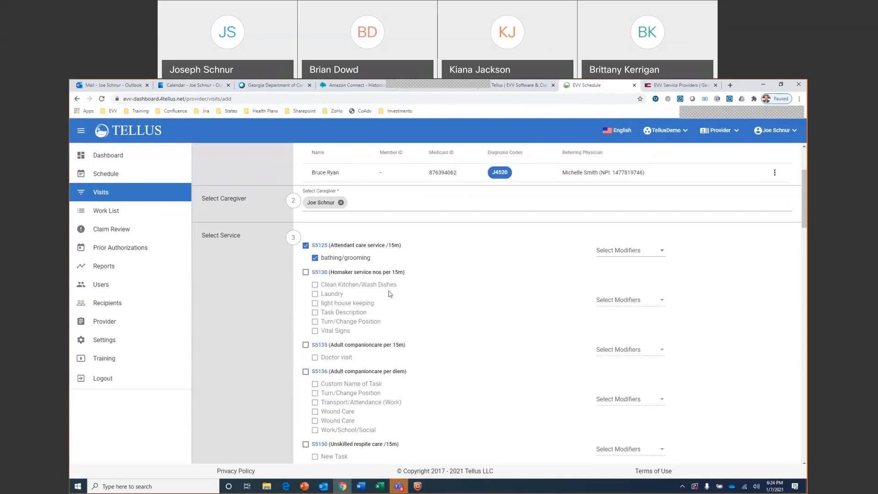
scroll(389, 293, down, 4)
scroll(390, 294, down, 6)
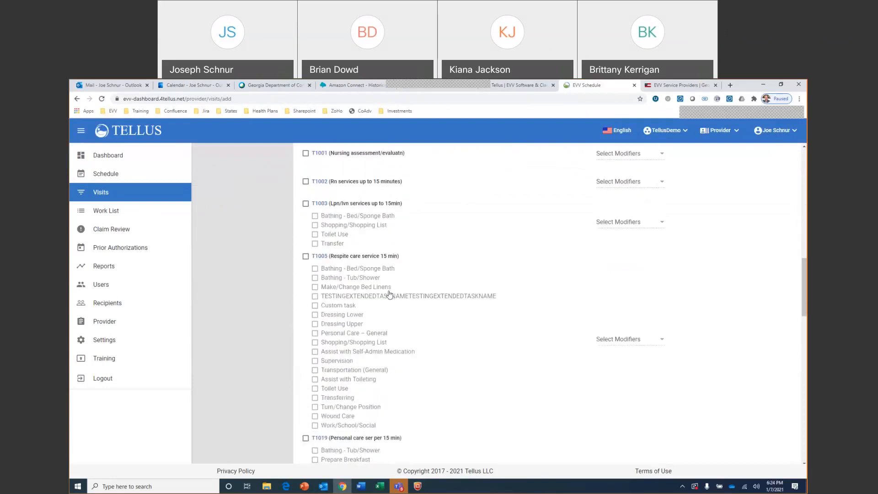
scroll(390, 293, down, 1)
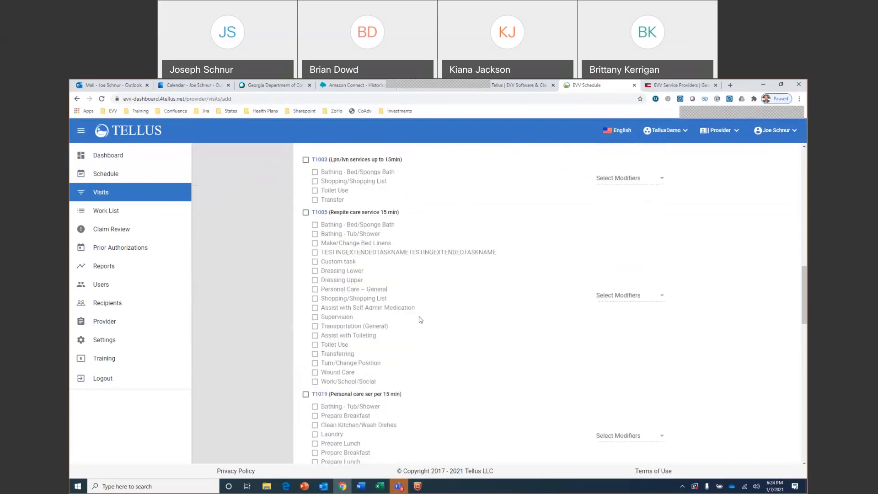
scroll(432, 334, up, 3)
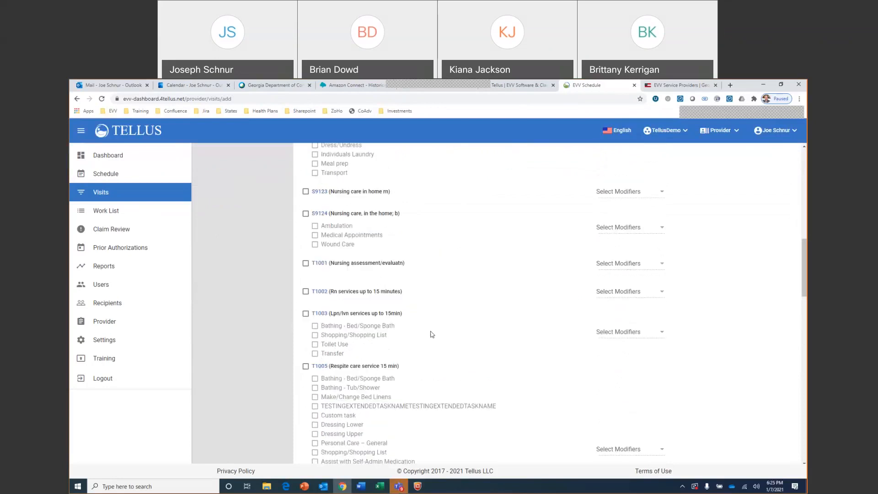
scroll(432, 334, up, 4)
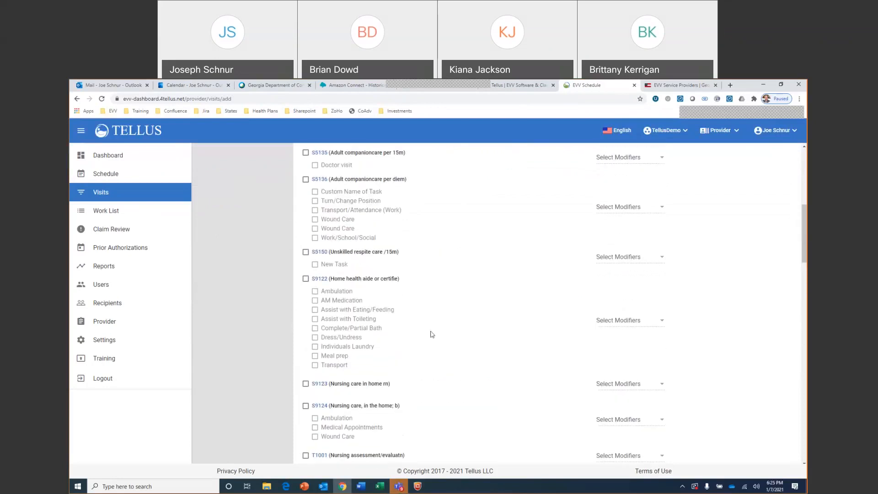
scroll(432, 334, up, 4)
scroll(432, 334, down, 4)
scroll(432, 335, down, 2)
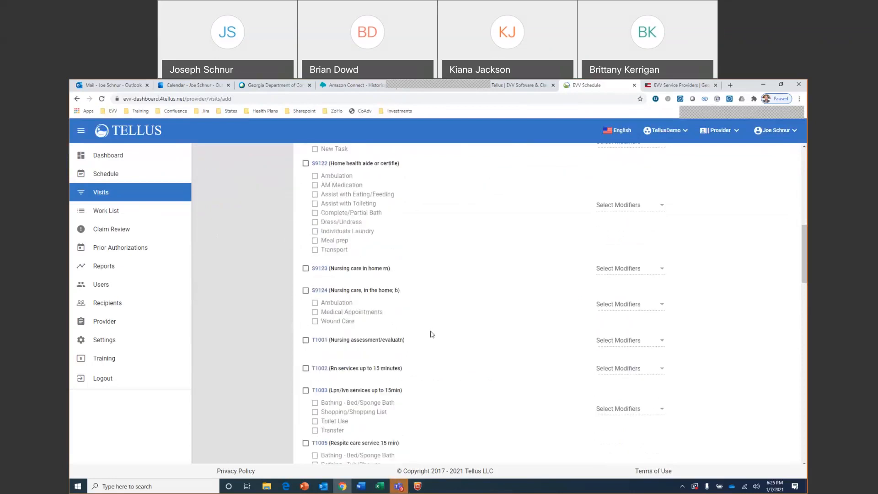
scroll(432, 335, down, 5)
Review the visit's location section and pick the recipient's Atlanta home address as the start address
scroll(432, 334, down, 5)
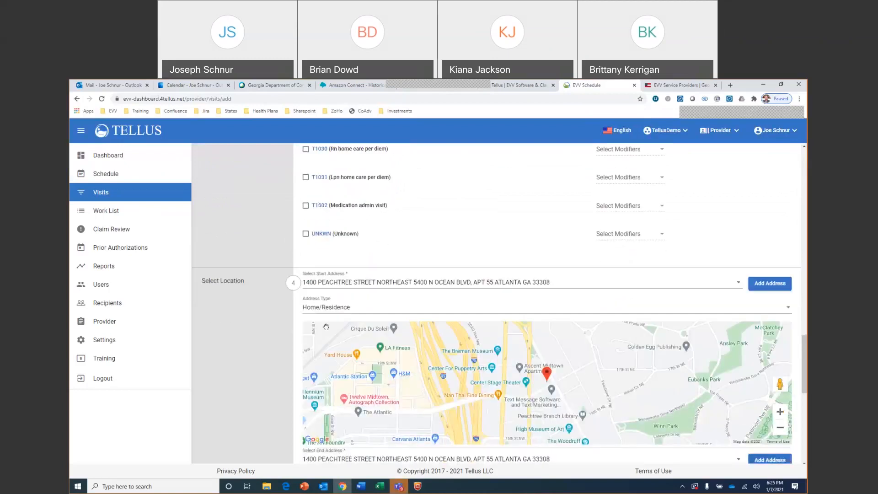
scroll(260, 326, down, 2)
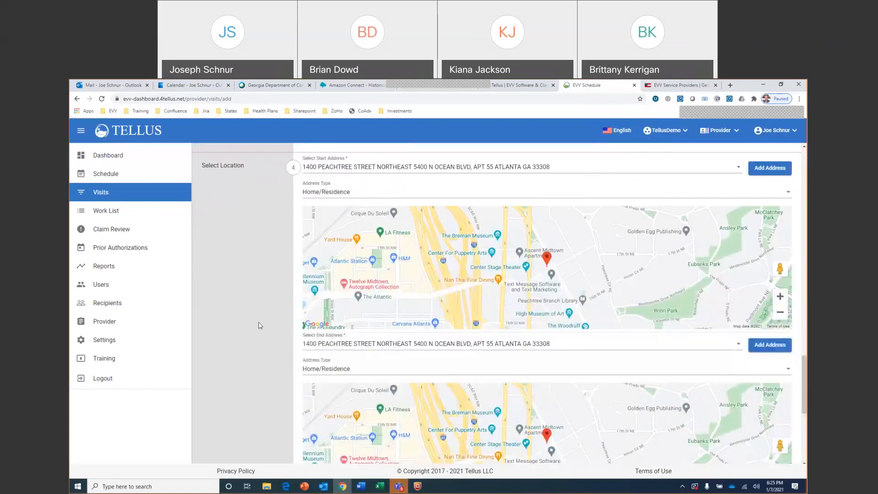
scroll(258, 326, up, 1)
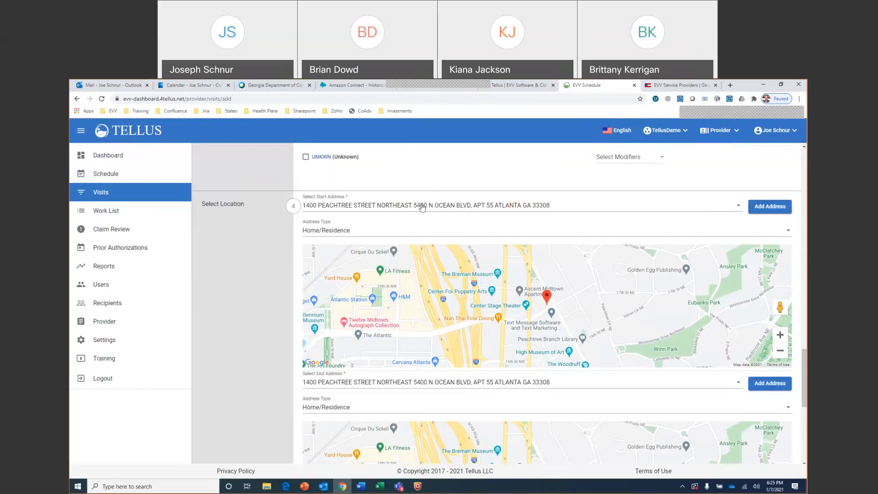
click(739, 207)
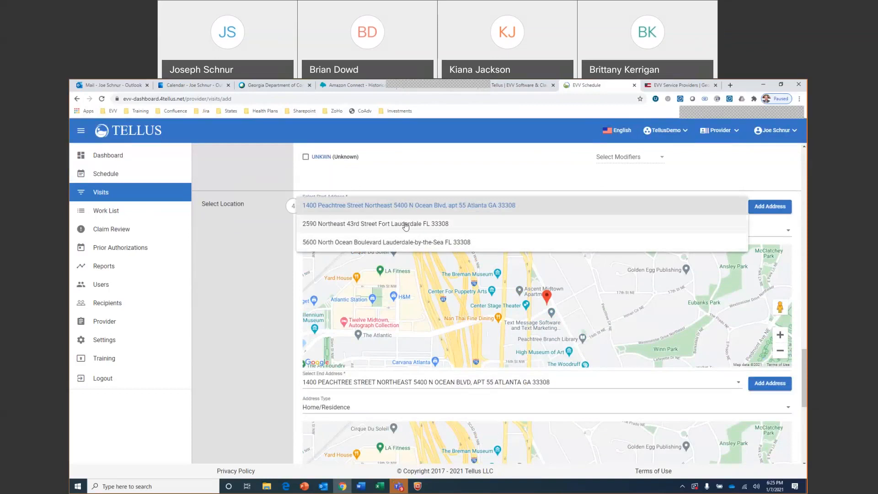
click(430, 211)
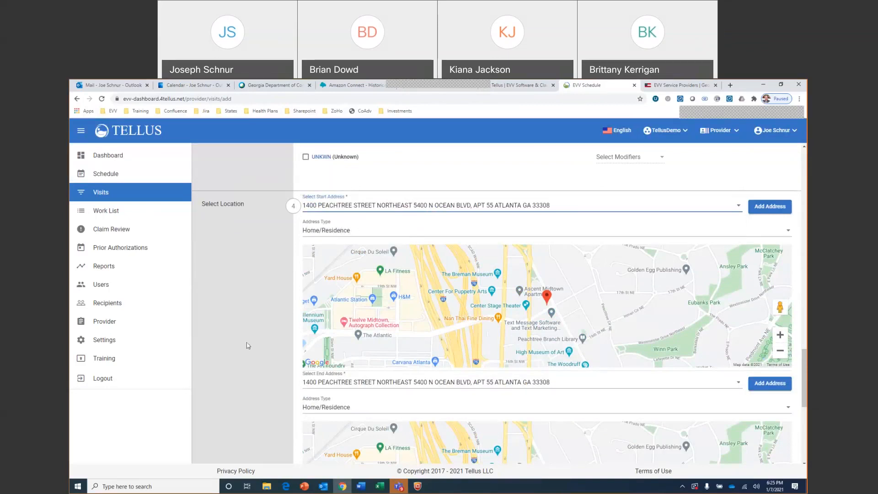
Check the visit's end address and start date, and confirm 6:25 PM as the start time
scroll(247, 346, down, 3)
scroll(247, 345, down, 4)
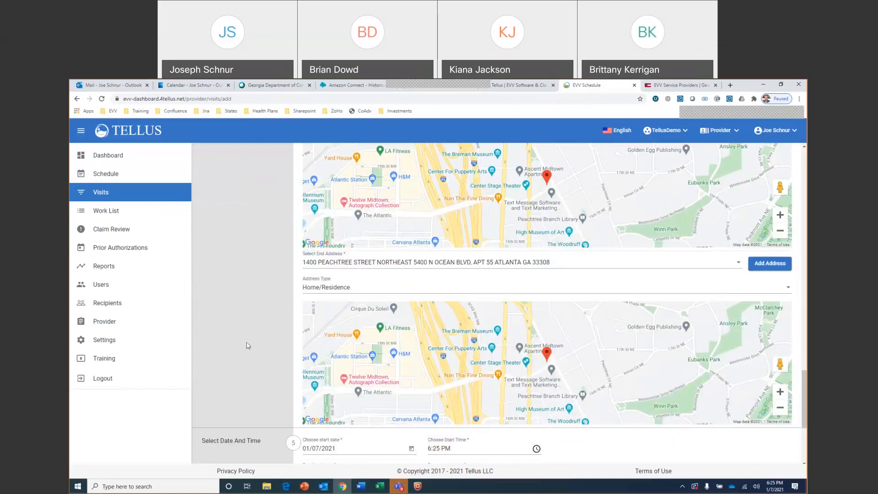
scroll(248, 345, down, 1)
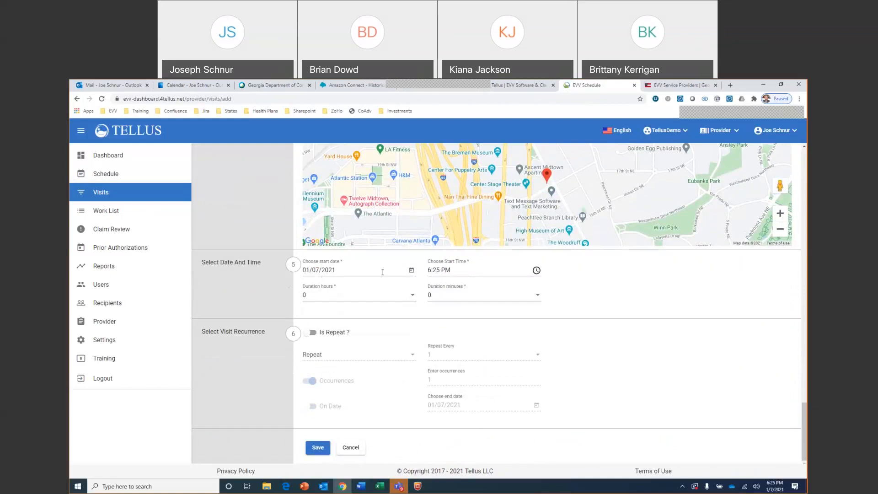
click(411, 271)
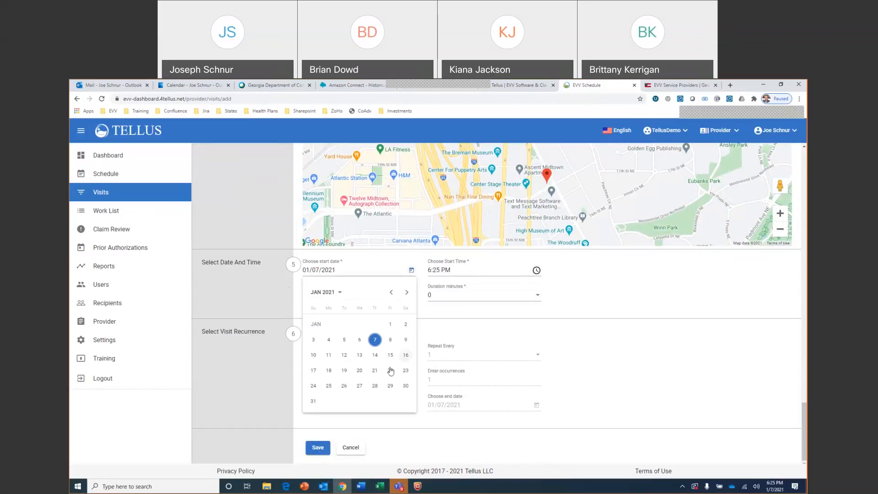
click(411, 271)
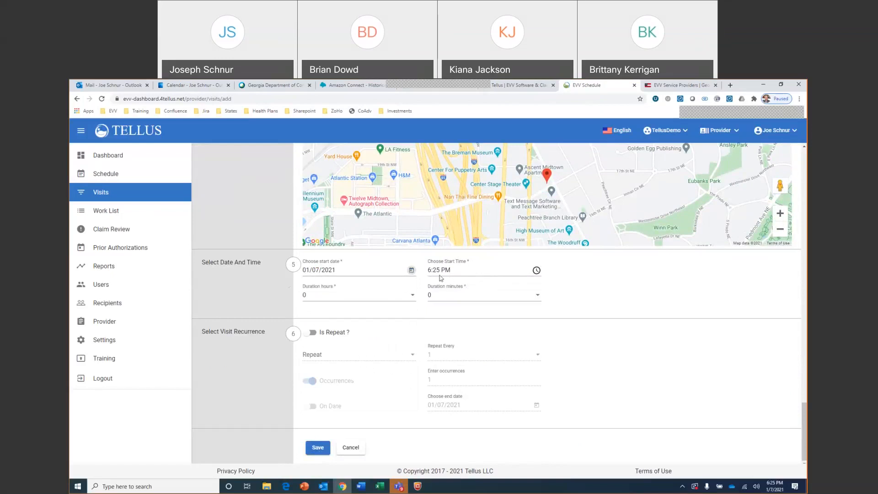
click(536, 272)
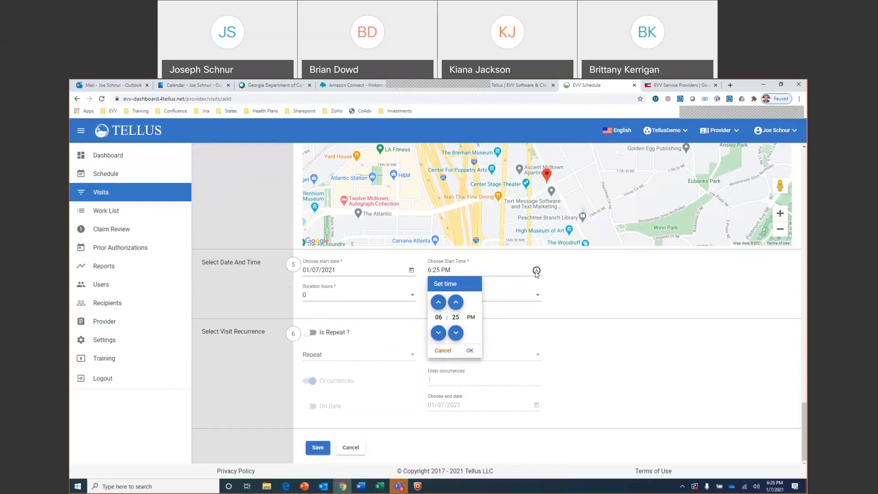
click(468, 351)
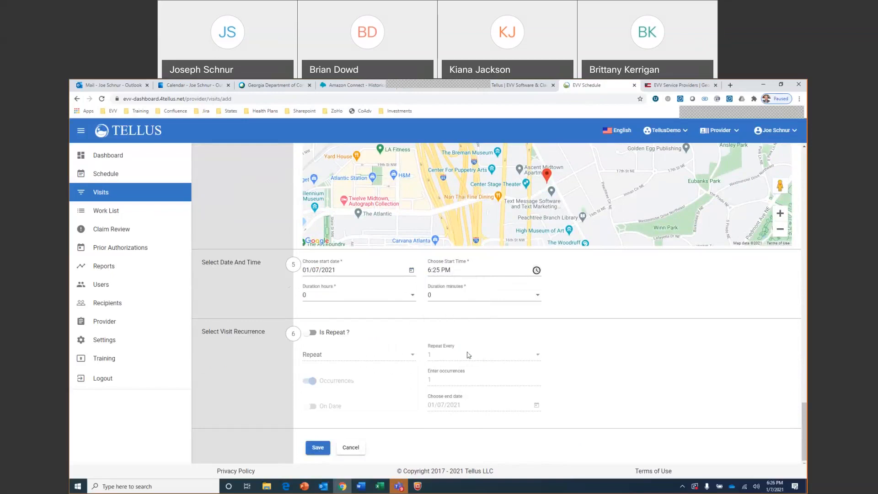
Set the visit's duration to 1 hour and 30 minutes
click(413, 297)
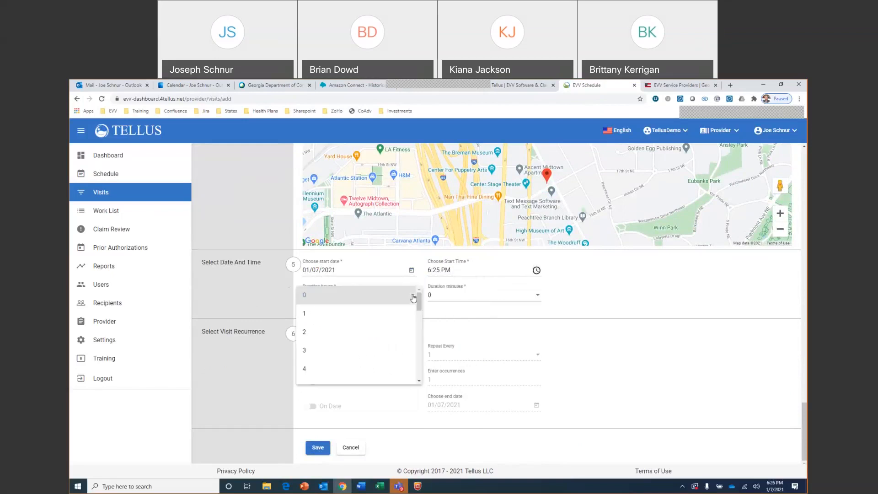
click(319, 314)
click(518, 298)
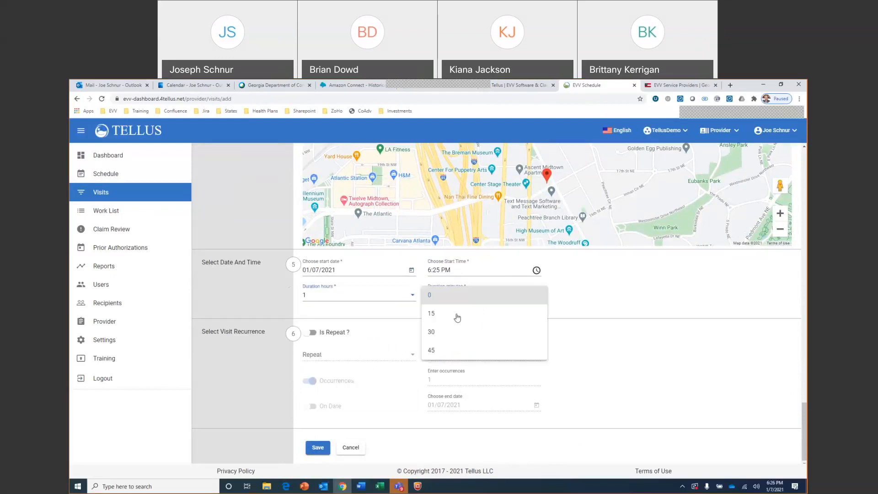
click(434, 333)
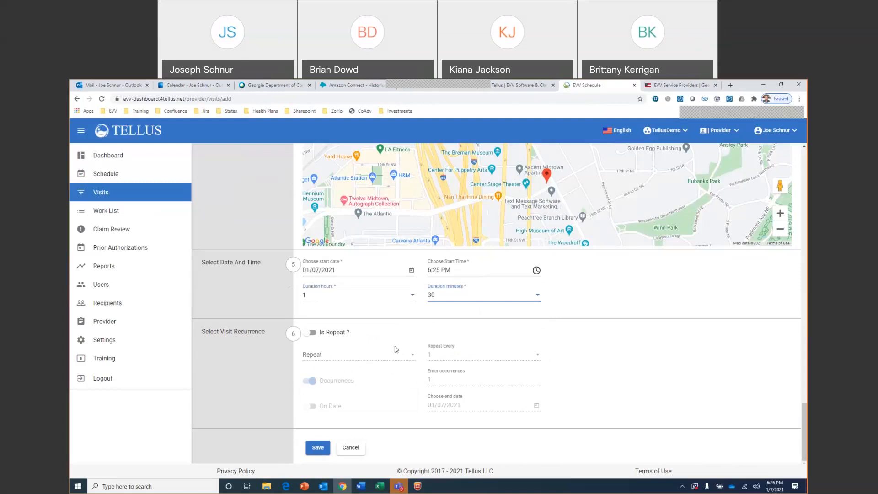
Try repeating the visit every Monday, Wednesday and Friday until 02/26/2021, and switch the repeat back off
click(313, 334)
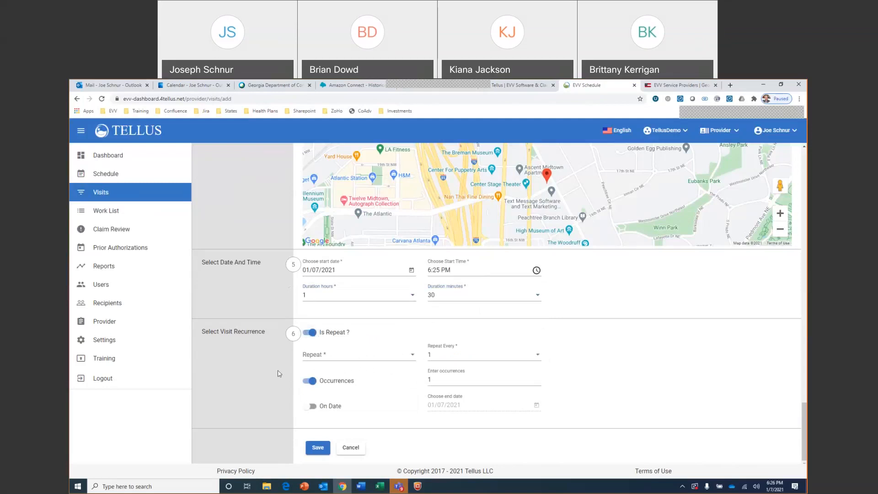
click(411, 354)
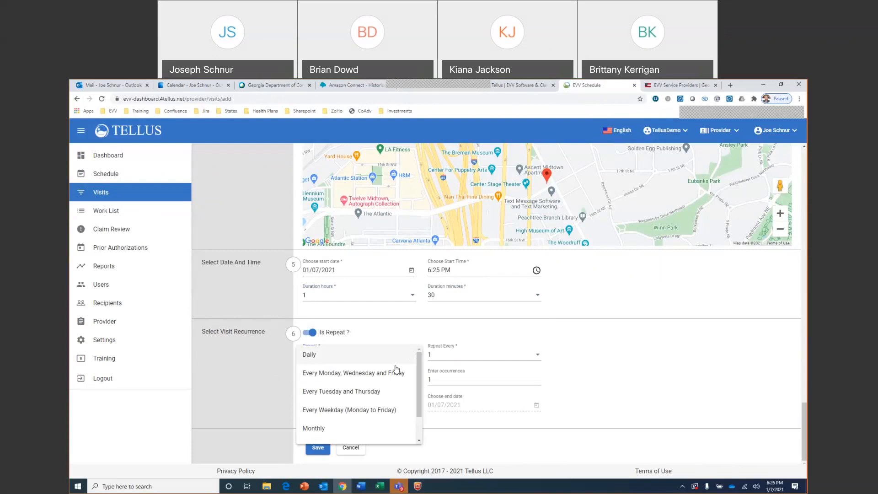
click(371, 376)
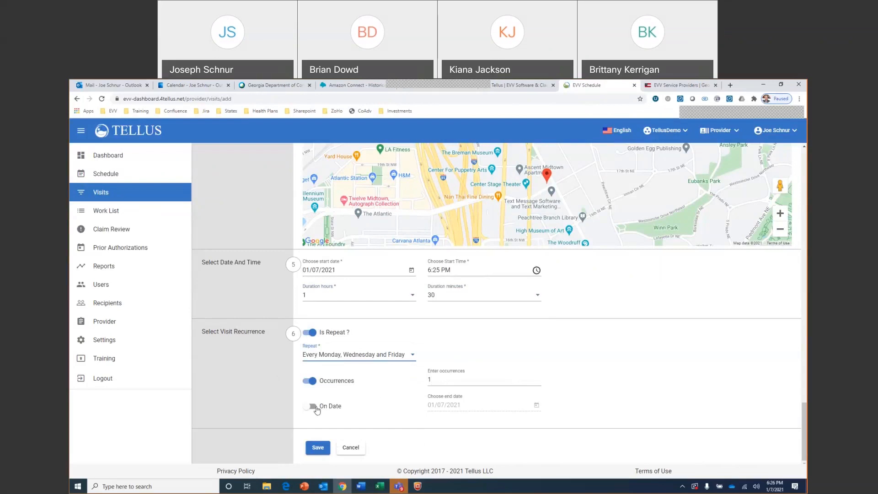
click(313, 406)
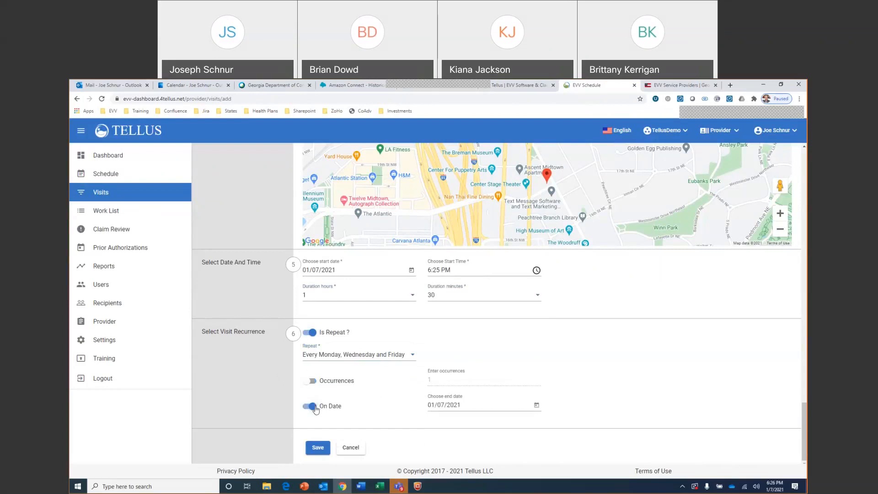
click(536, 405)
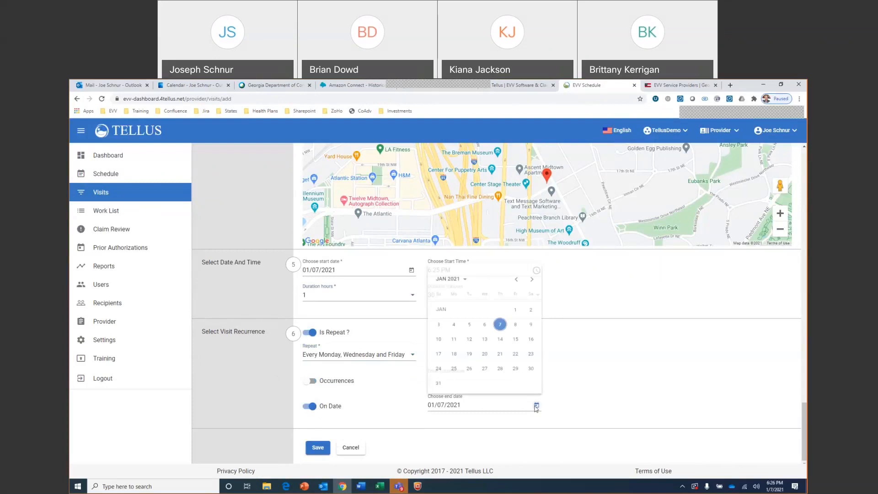
click(532, 274)
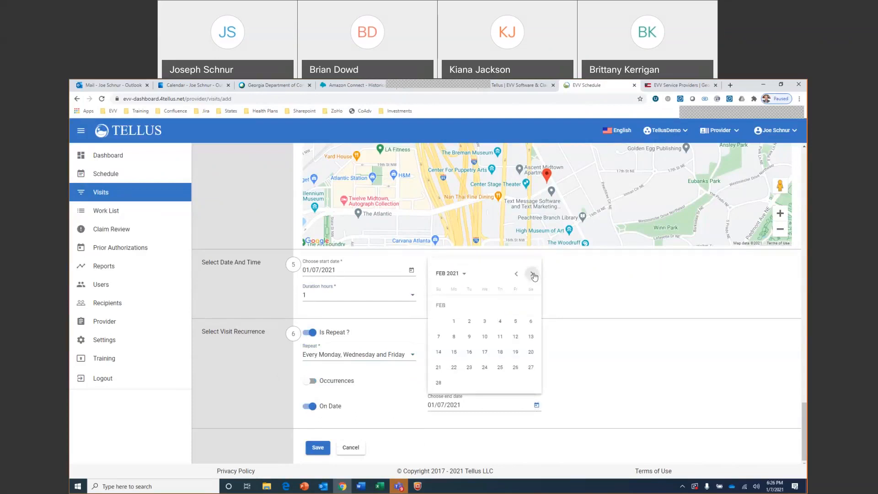
click(517, 368)
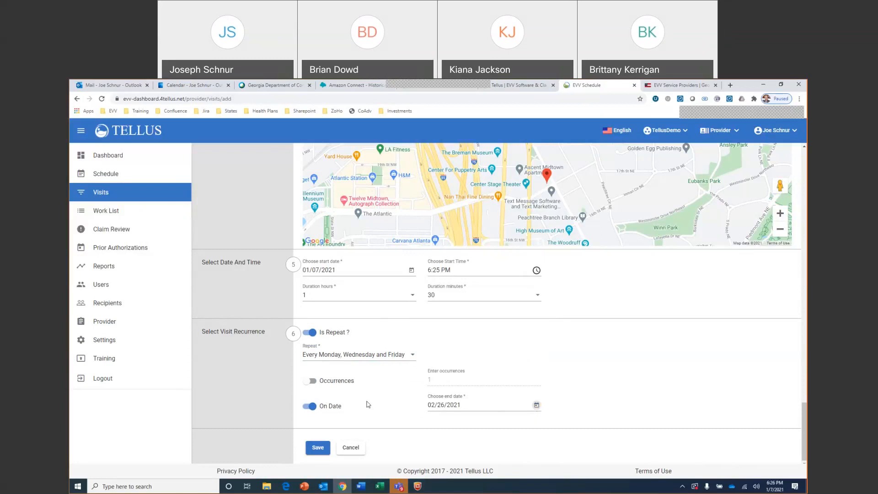
click(310, 333)
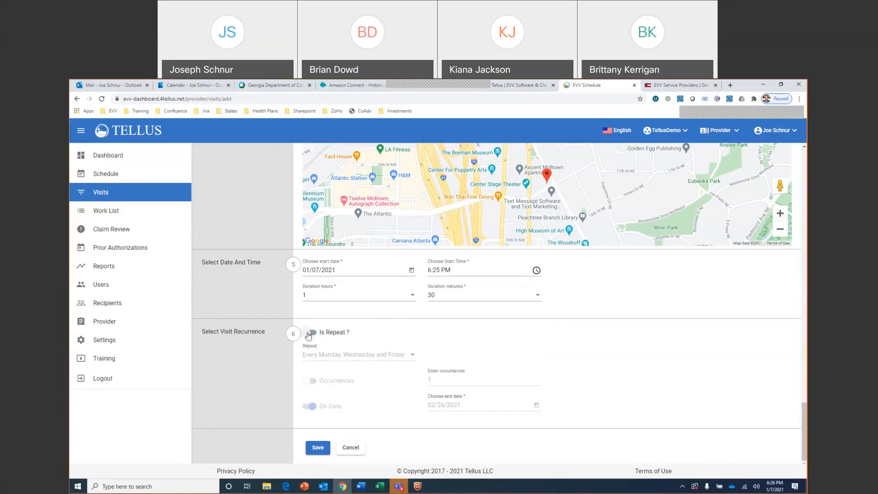
Save the visit without corrections and bring up its evening hours on the daily schedule
click(318, 448)
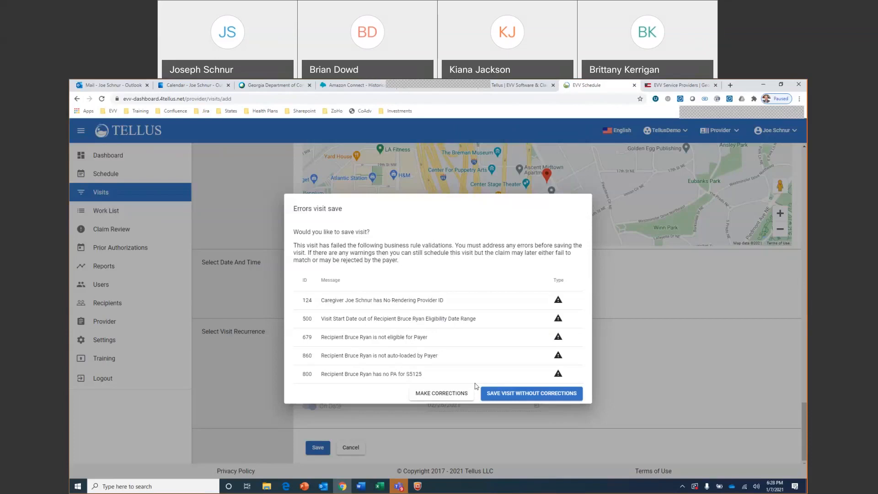
click(539, 394)
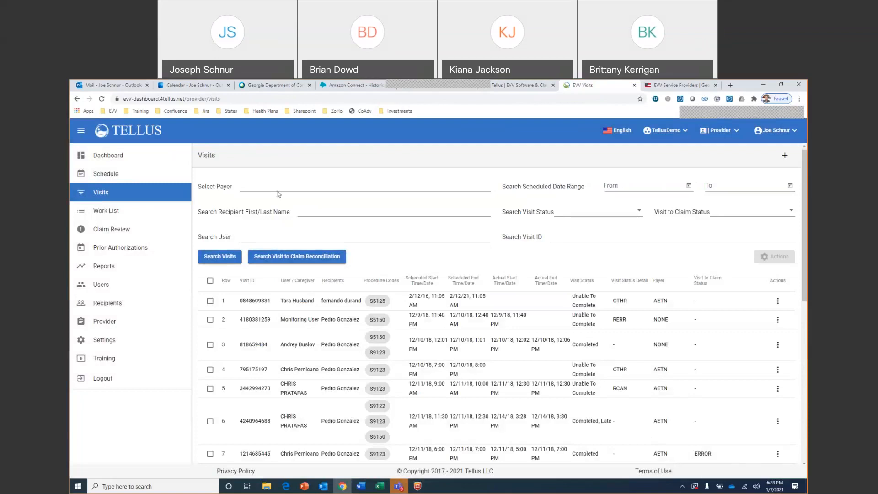
click(120, 178)
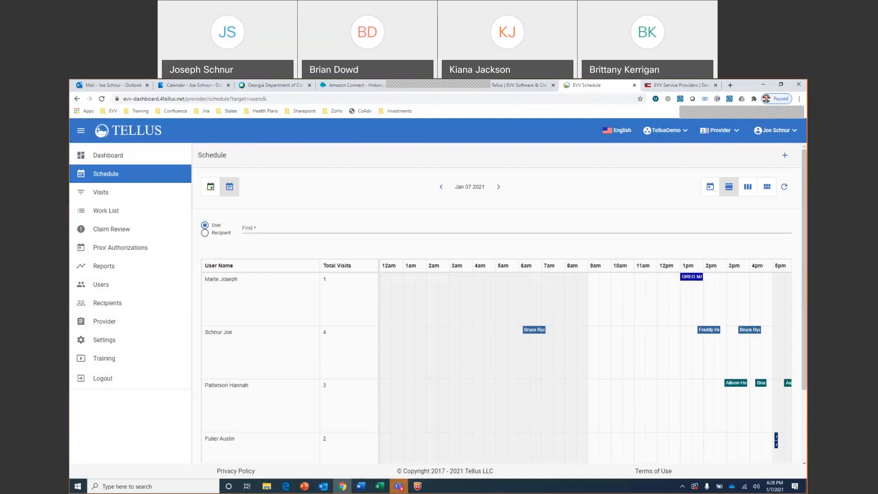
scroll(569, 442, down, 2)
drag(554, 455, 627, 441)
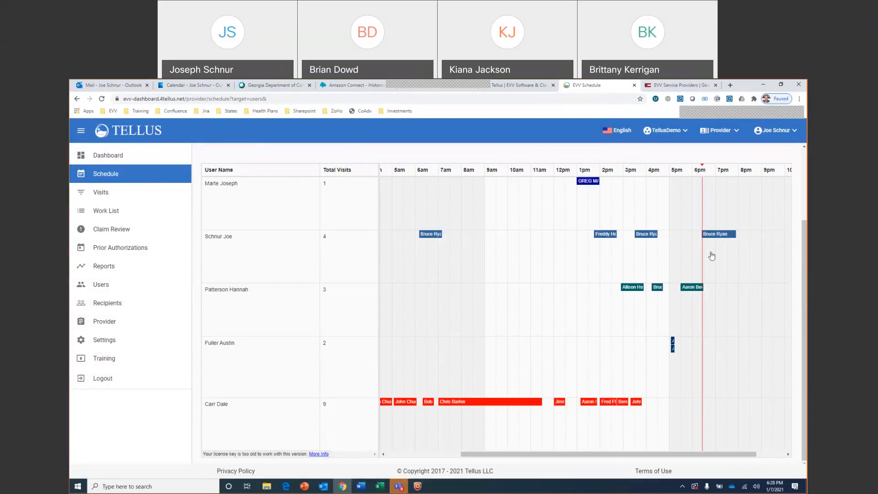
Review the details of the signed-in caregiver's 3:30 PM visit on the schedule and close them
click(652, 237)
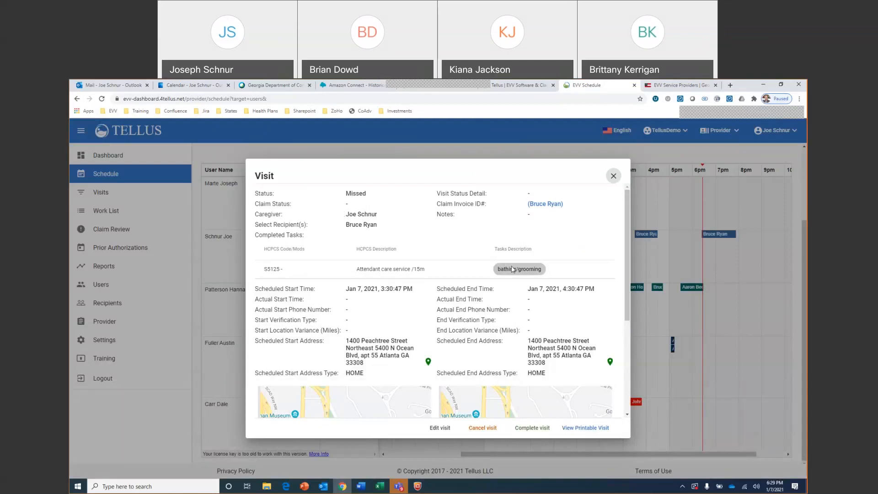
scroll(470, 341, down, 4)
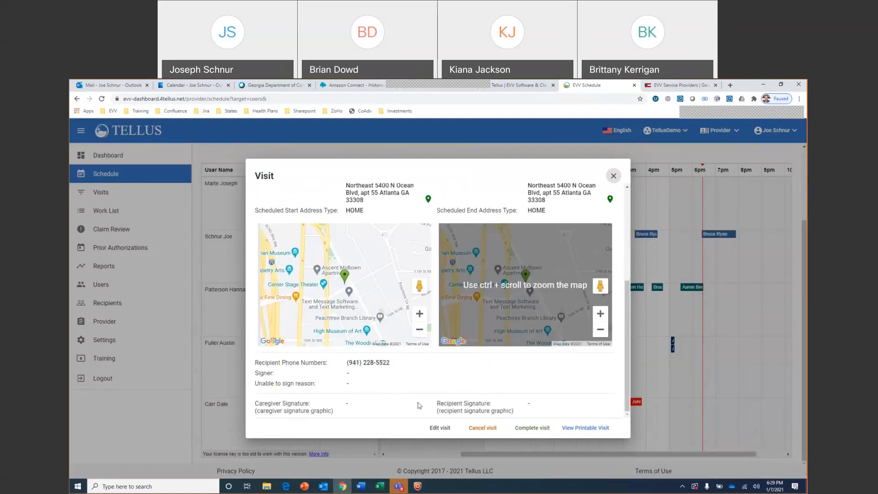
scroll(502, 297, up, 4)
click(612, 176)
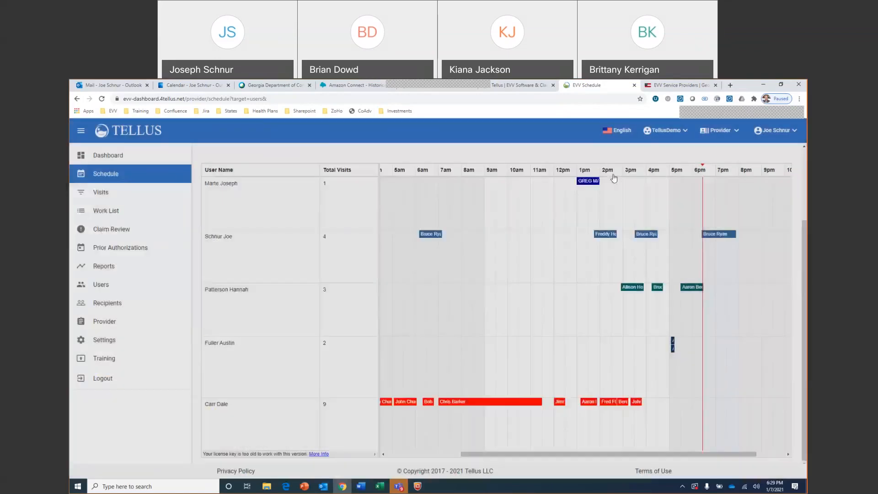
Examine the status, tasks, times, addresses and signatures of the same caregiver's 6:10 AM visit, and close its details
click(435, 236)
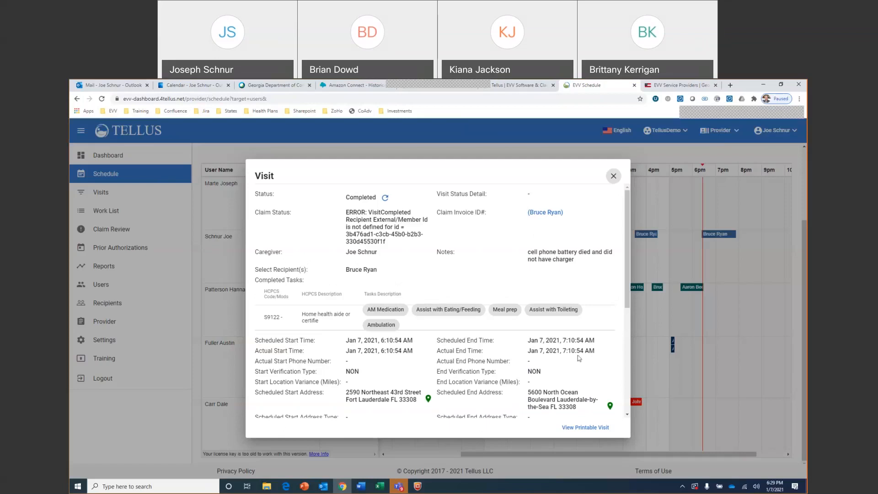
scroll(475, 277, down, 3)
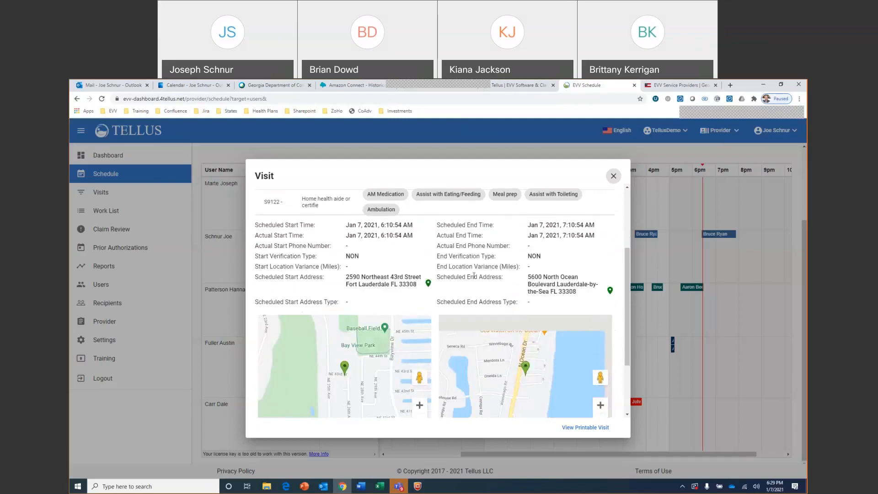
scroll(474, 276, down, 2)
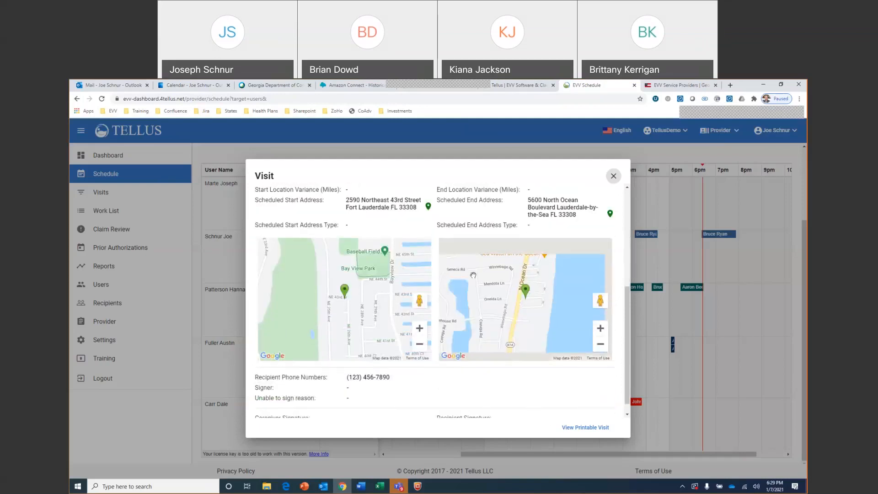
scroll(473, 274, down, 1)
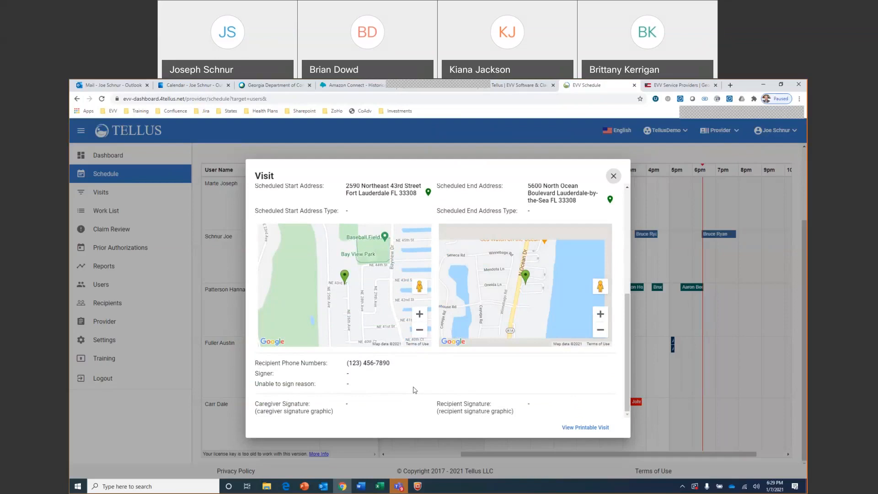
scroll(414, 390, up, 3)
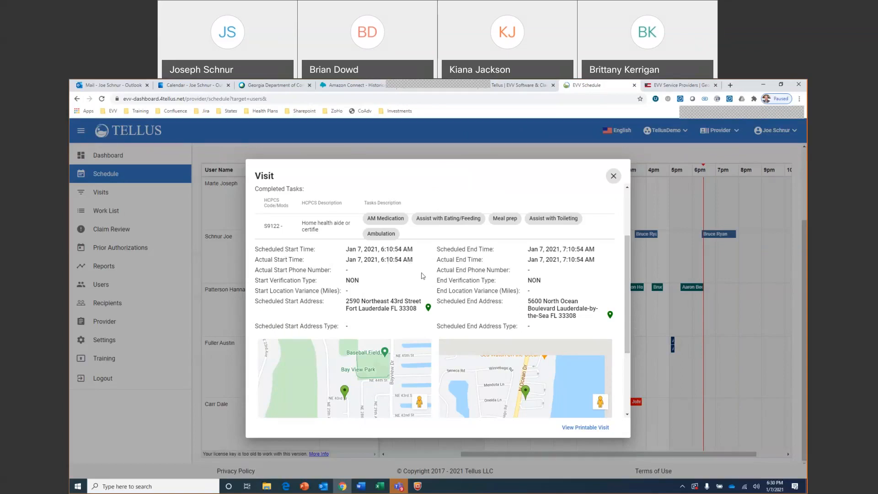
click(613, 176)
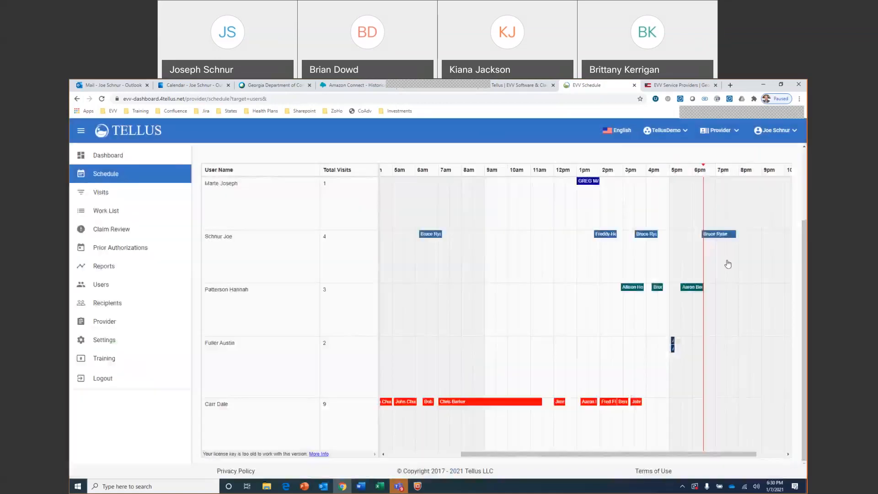
Review the new 6:25 PM visit's details and open its visit completion form, dismissing the geolocation notice
click(724, 235)
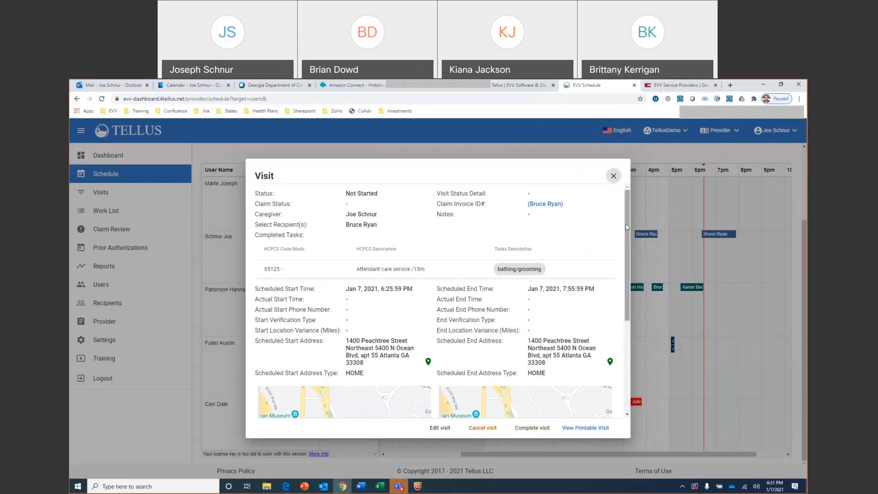
drag(626, 227, 621, 252)
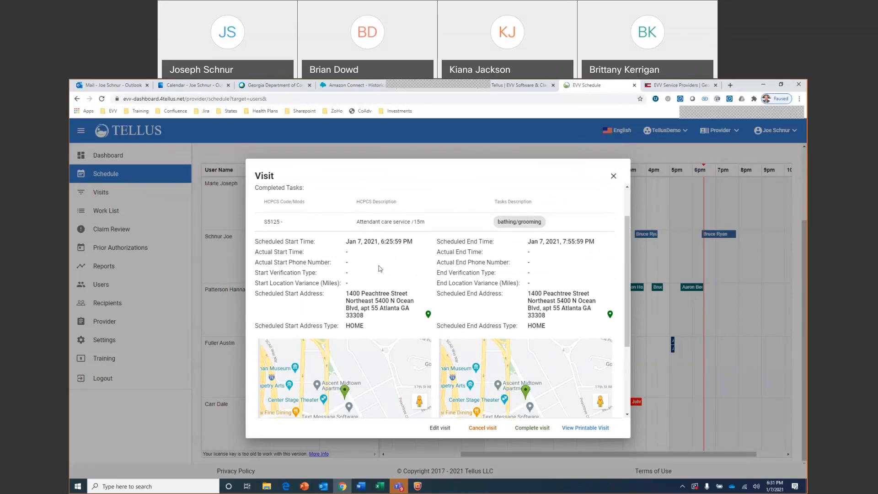
click(533, 428)
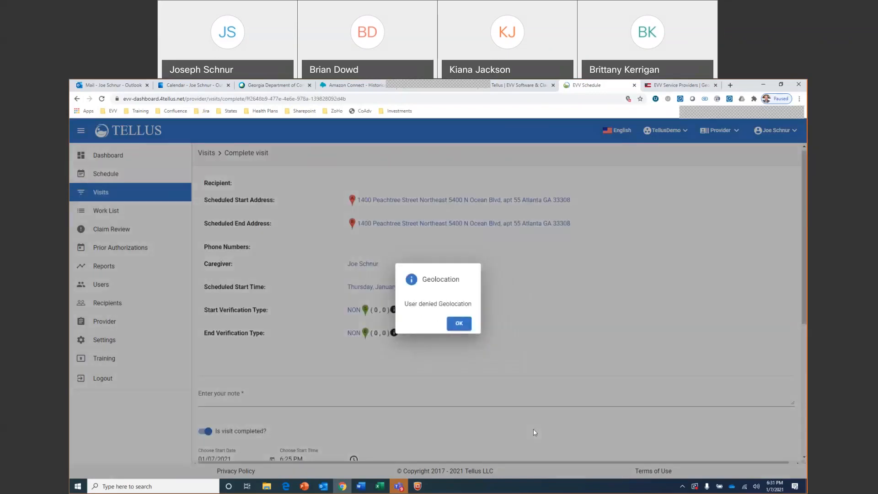
click(466, 326)
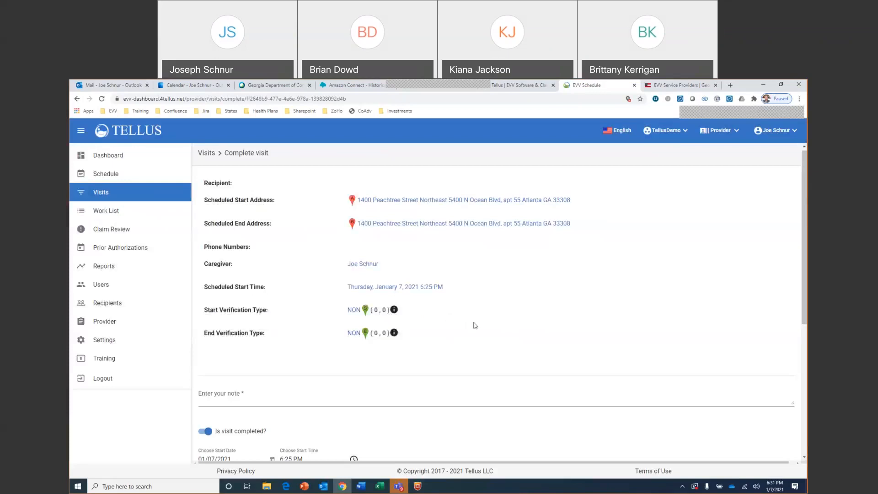
scroll(474, 311, down, 4)
scroll(475, 309, up, 3)
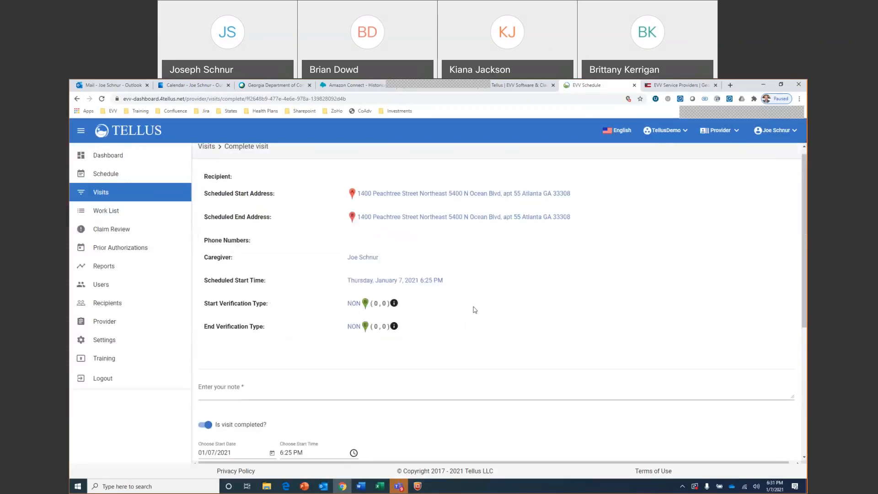
Try to save the visit completion form with the bathing/grooming task marked and no note entered, and cancel the form
scroll(474, 311, down, 4)
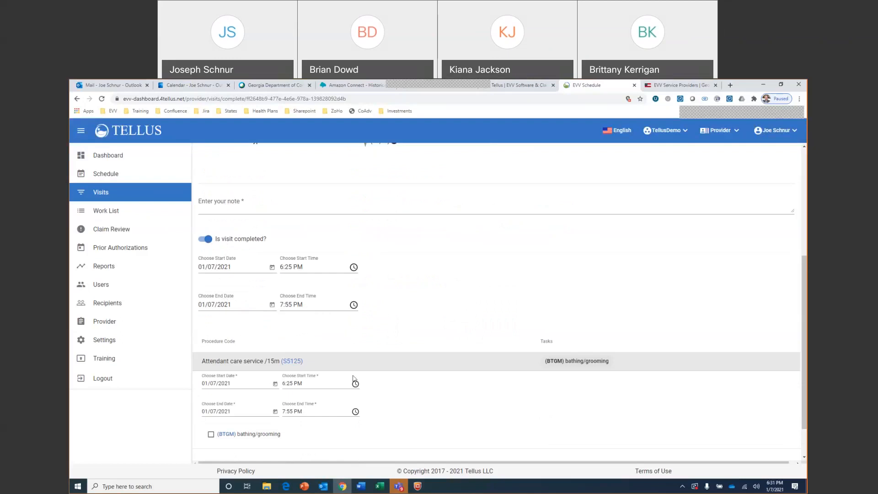
scroll(354, 379, down, 1)
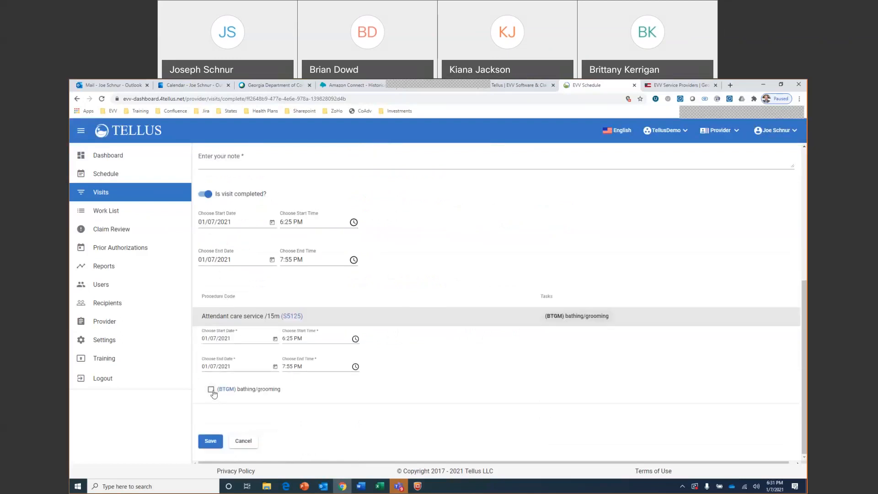
mouse_move(577, 321)
click(211, 390)
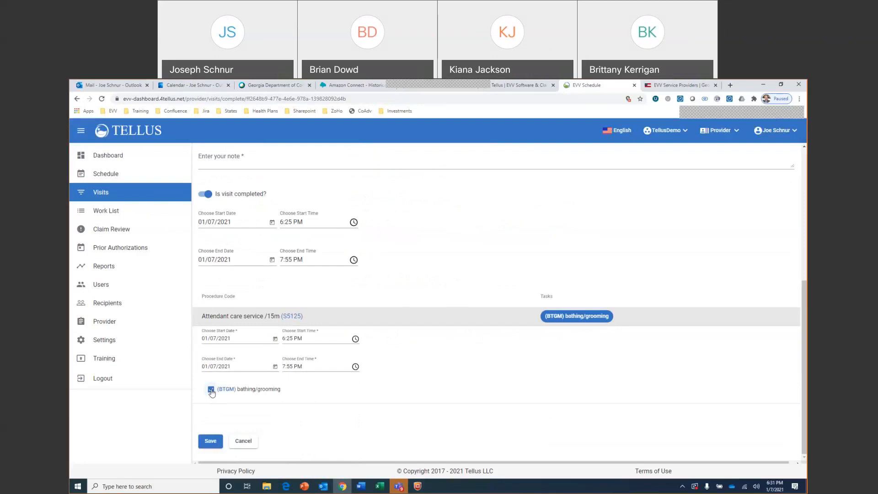
click(211, 390)
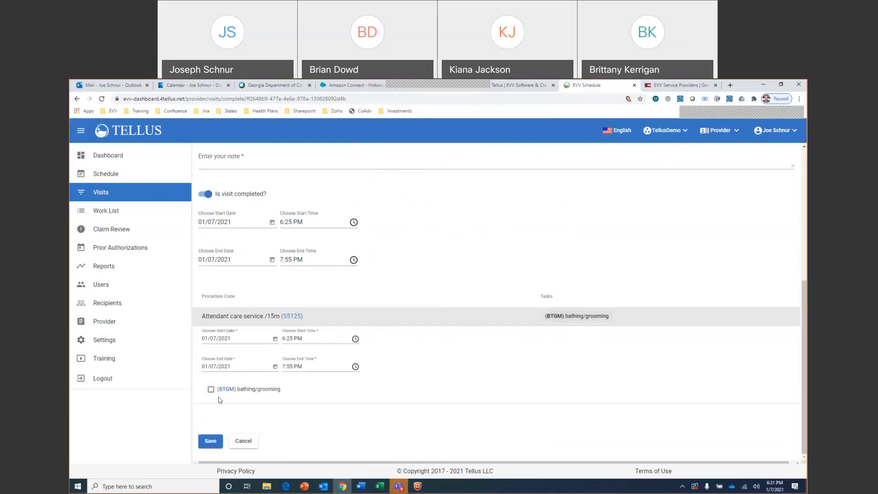
click(211, 391)
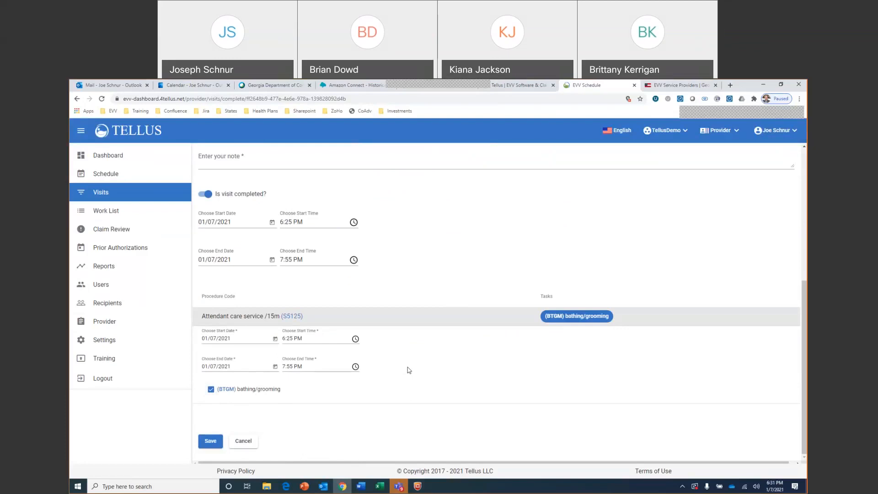
click(209, 442)
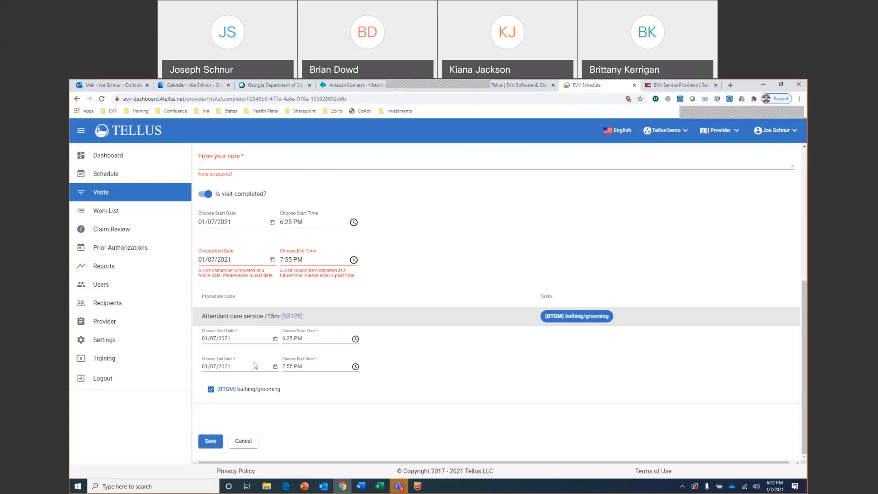
click(248, 442)
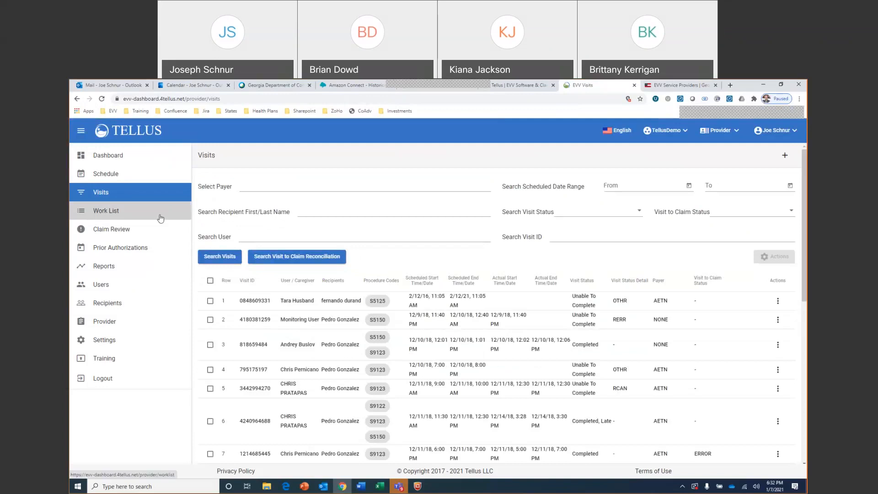
Search the visits list by user for the signed-in caregiver and look through that caregiver's scheduled times, actual times and statuses
click(151, 198)
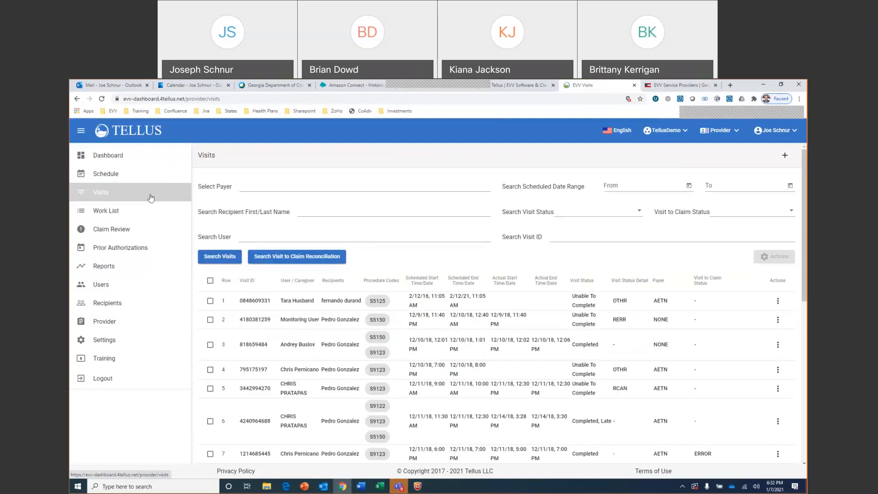
scroll(509, 327, down, 3)
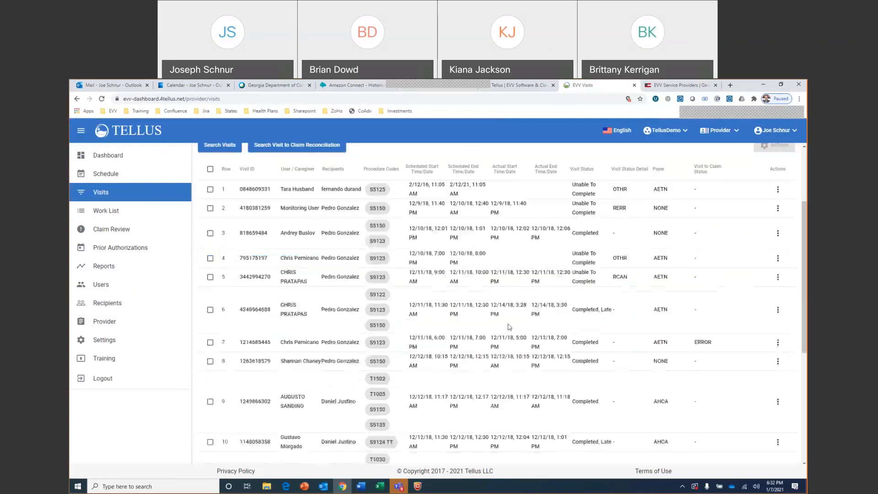
scroll(509, 328, up, 3)
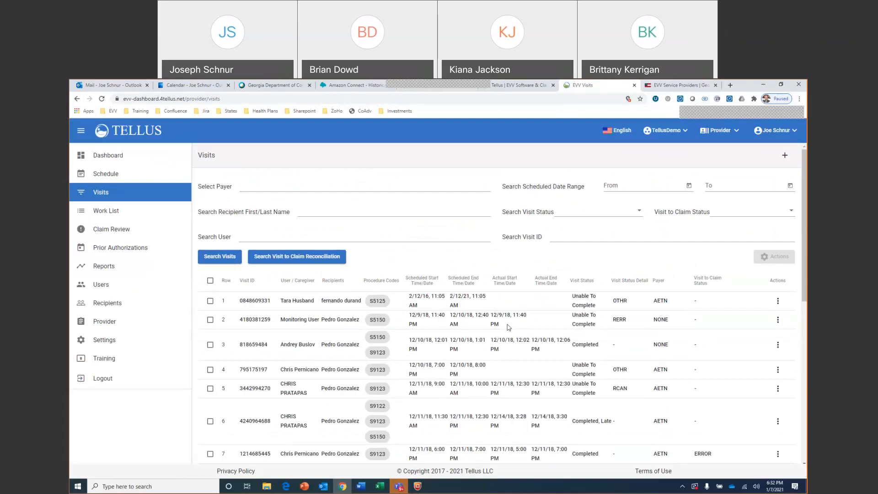
click(403, 234)
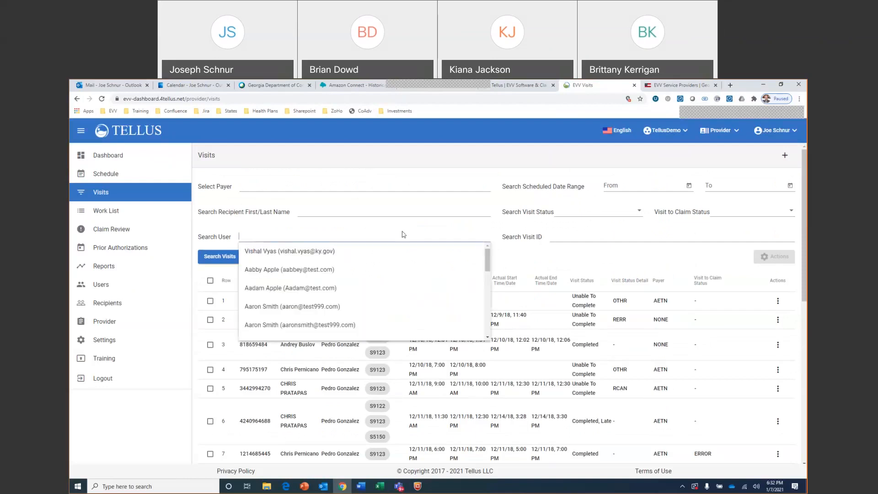
text(joe)
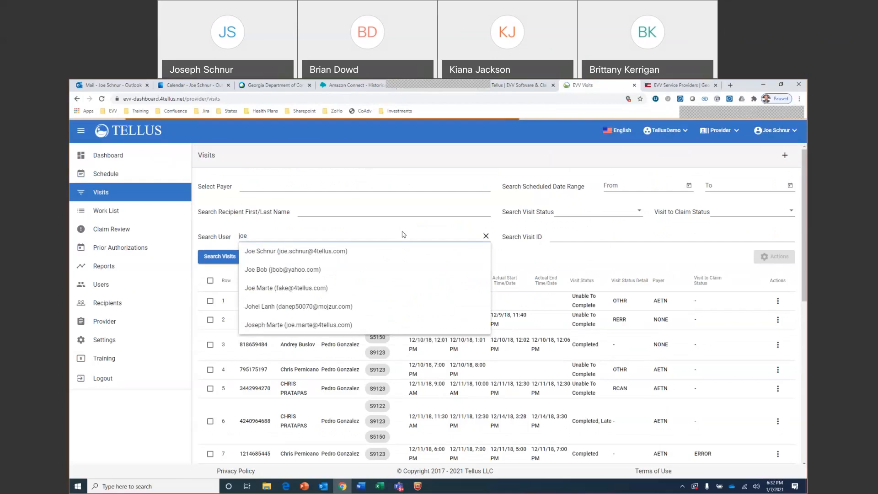
click(327, 252)
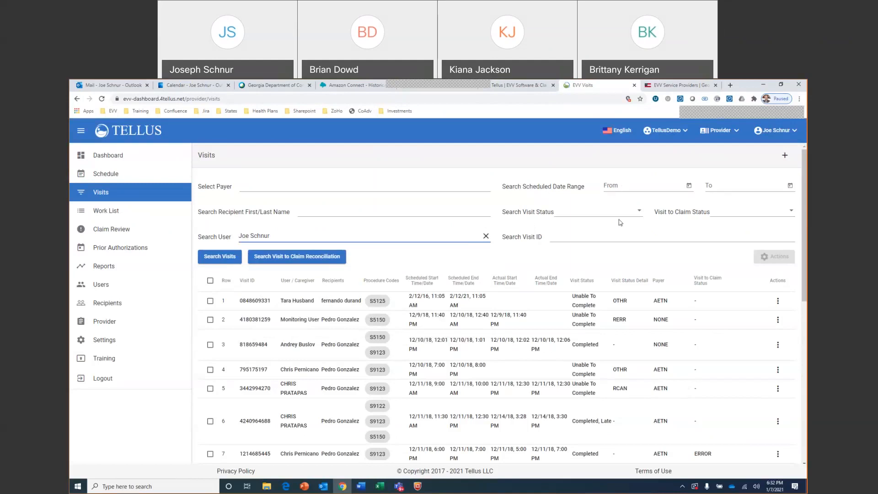
click(220, 258)
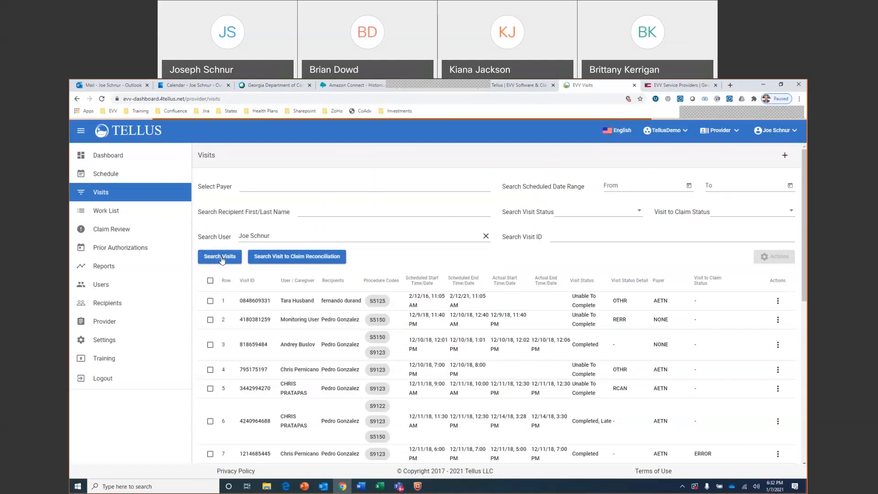
scroll(401, 378, down, 4)
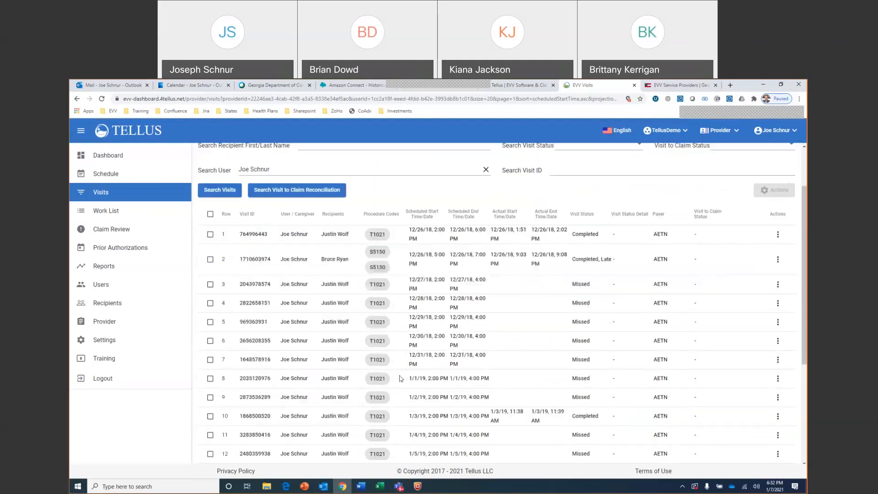
scroll(401, 378, down, 2)
scroll(401, 378, up, 7)
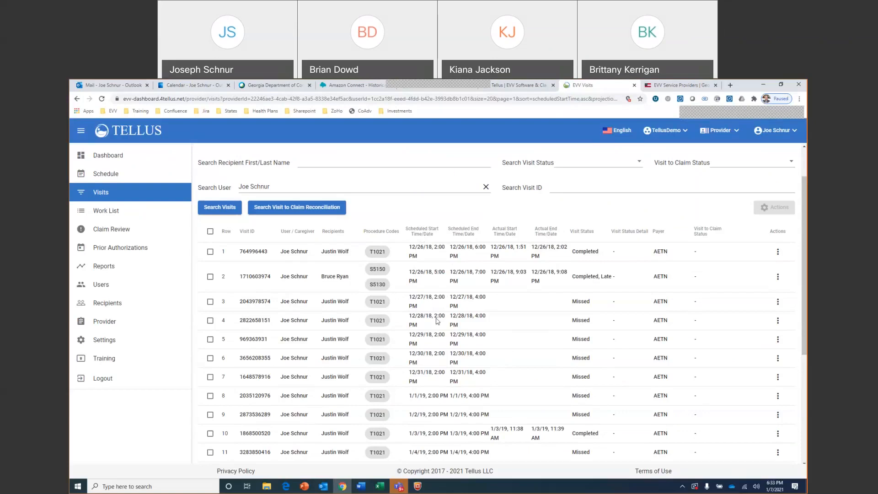
Return to the provider dashboard and review its visit status tiles and weekly visits chart
click(133, 196)
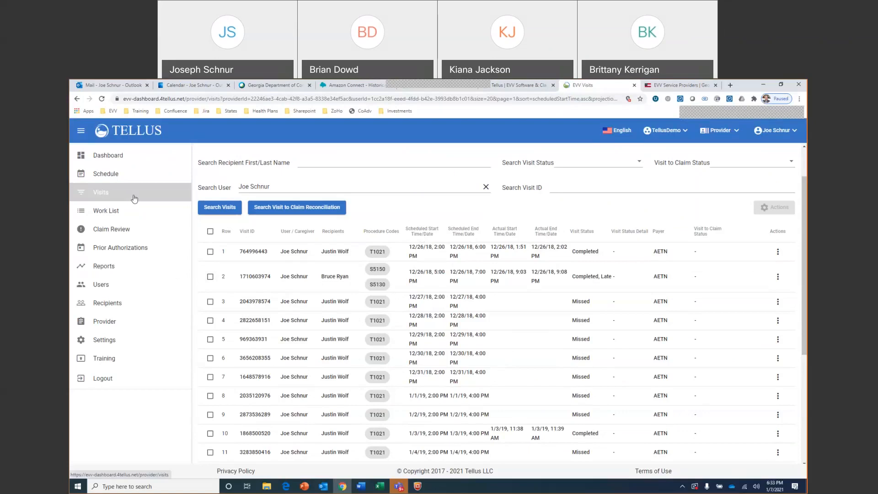
click(139, 160)
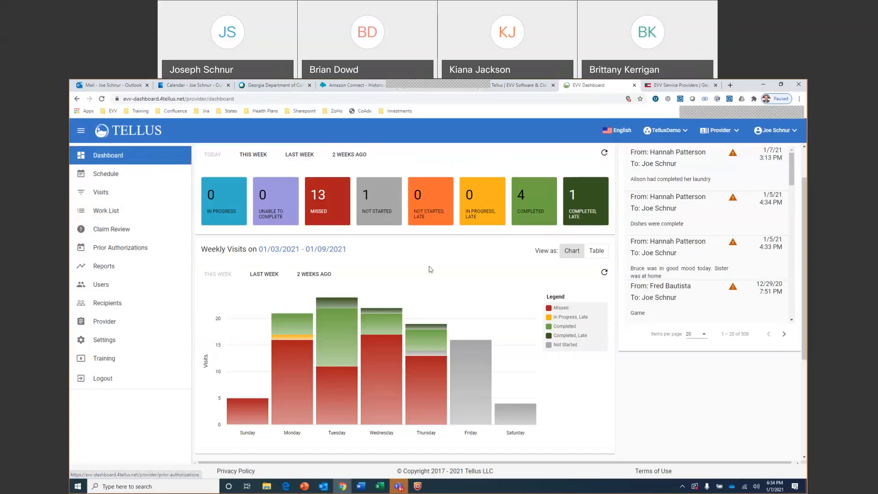
scroll(432, 269, up, 1)
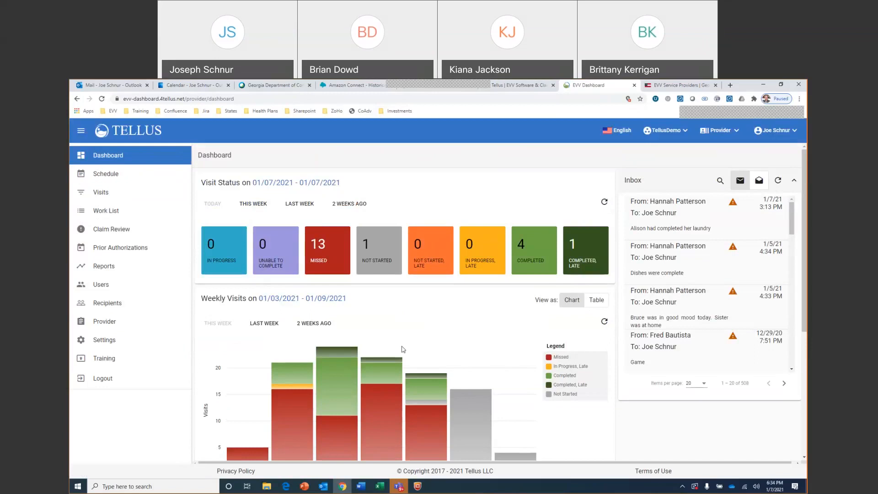
Switch to the DCH EVV presentation in PowerPoint and start the slide show from slide 8, Upcoming Townhalls
mouse_move(305, 489)
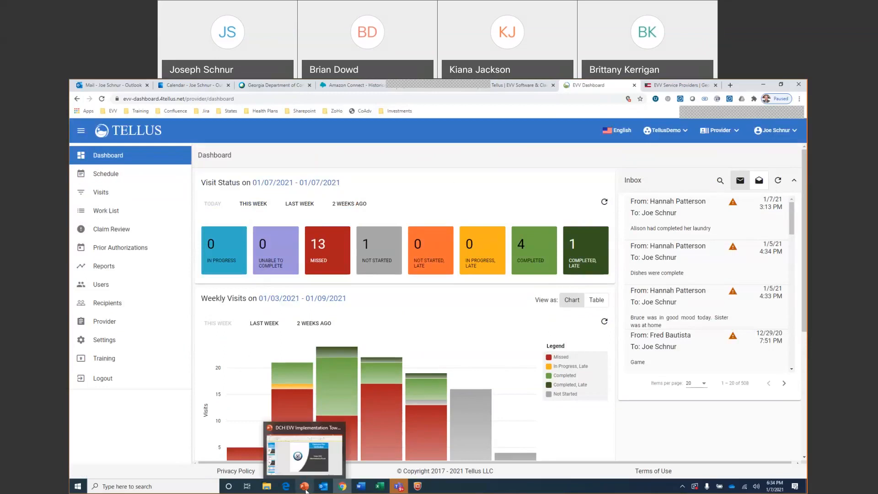
click(304, 452)
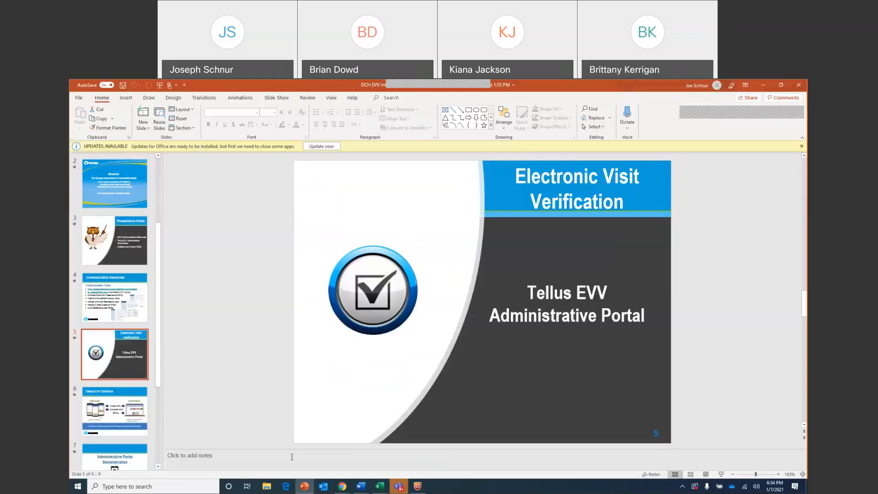
scroll(137, 408, down, 3)
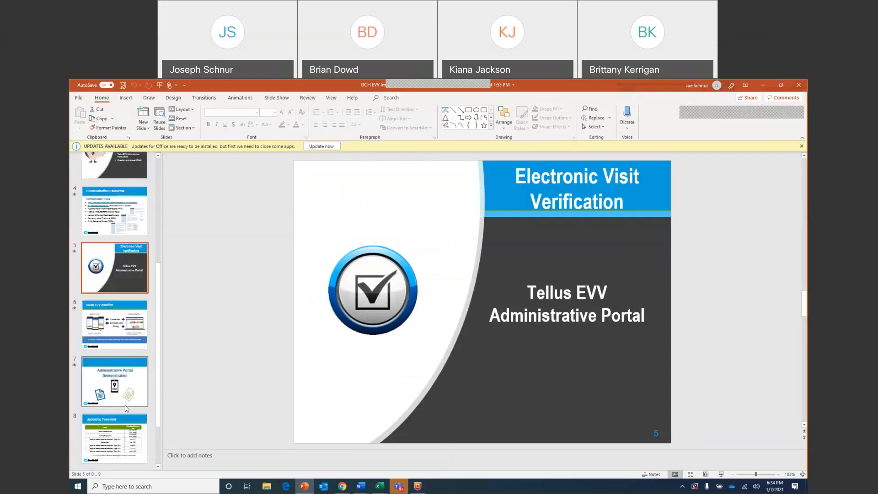
scroll(126, 408, down, 2)
click(124, 399)
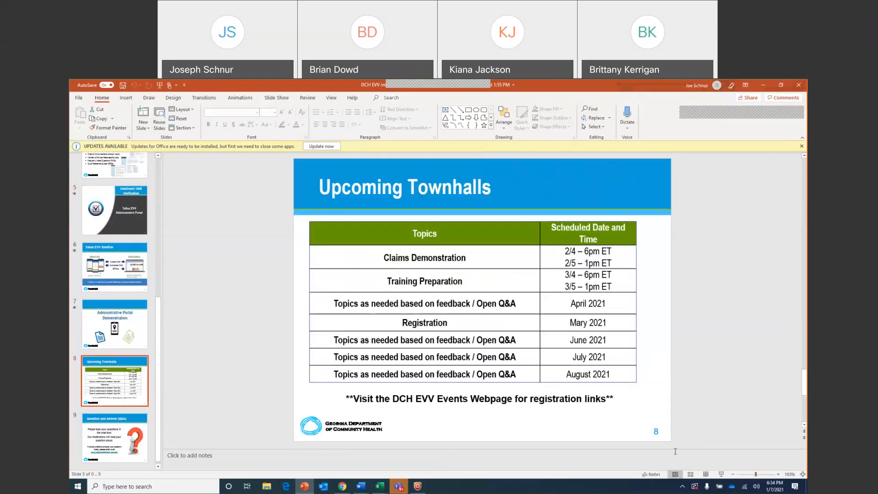
click(720, 475)
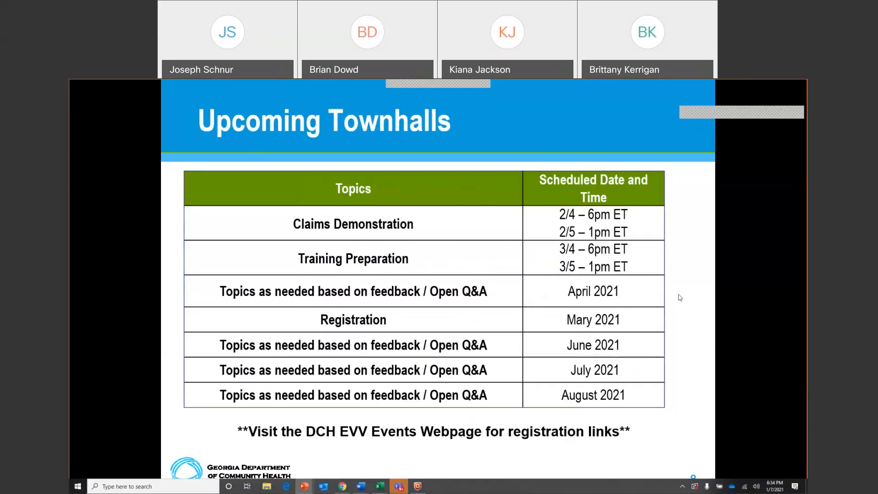